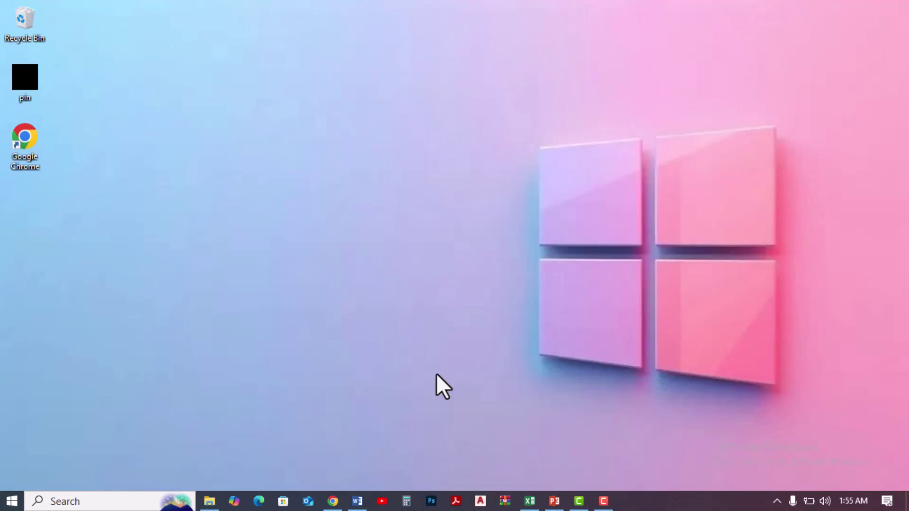
- Cycle through the Word, Excel and PowerPoint windows, then close PowerPoint to reveal the desktop
mouse_move(358, 507)
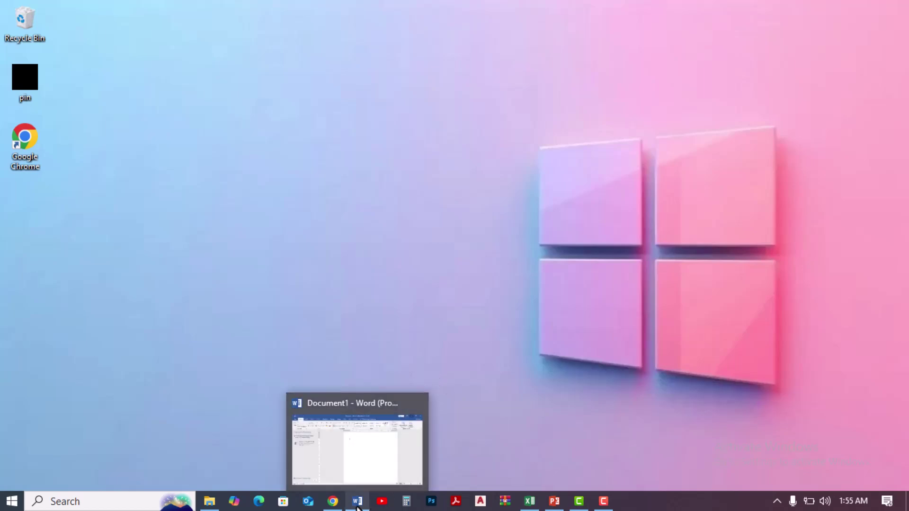
click(370, 453)
click(530, 501)
click(554, 501)
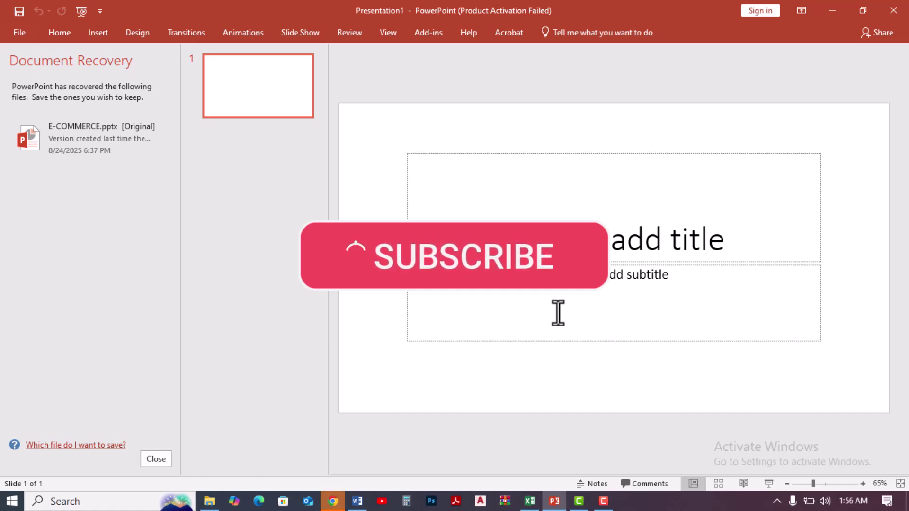
key(super+d)
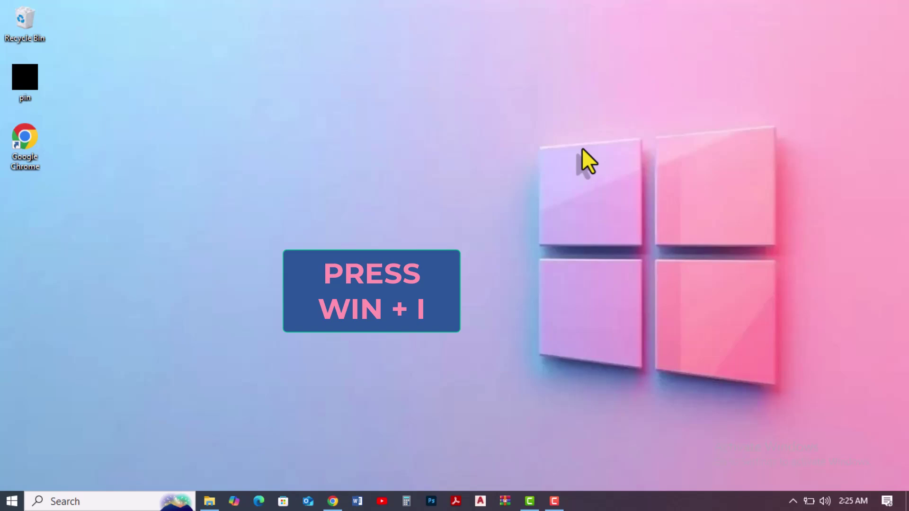
- Open Windows Settings at Apps & features and scroll to Microsoft Office Professional Plus 2019 - en-us
key(super+i)
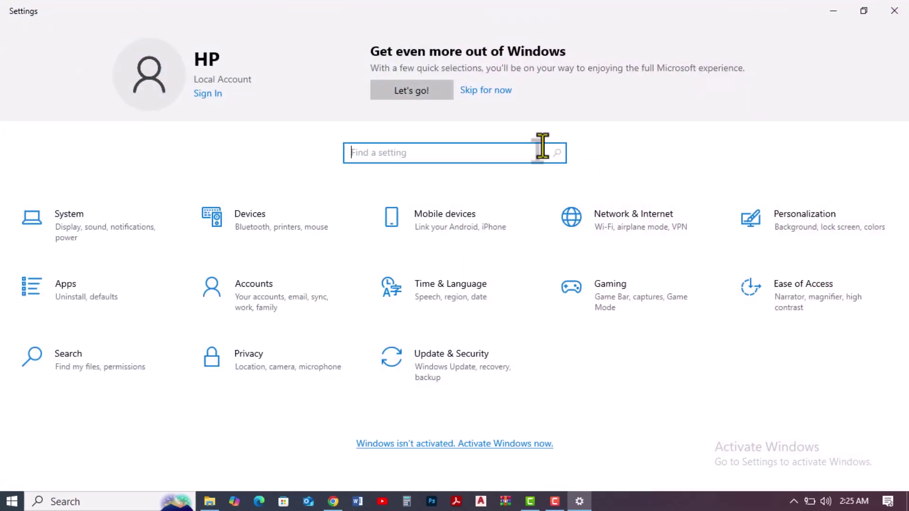
click(94, 286)
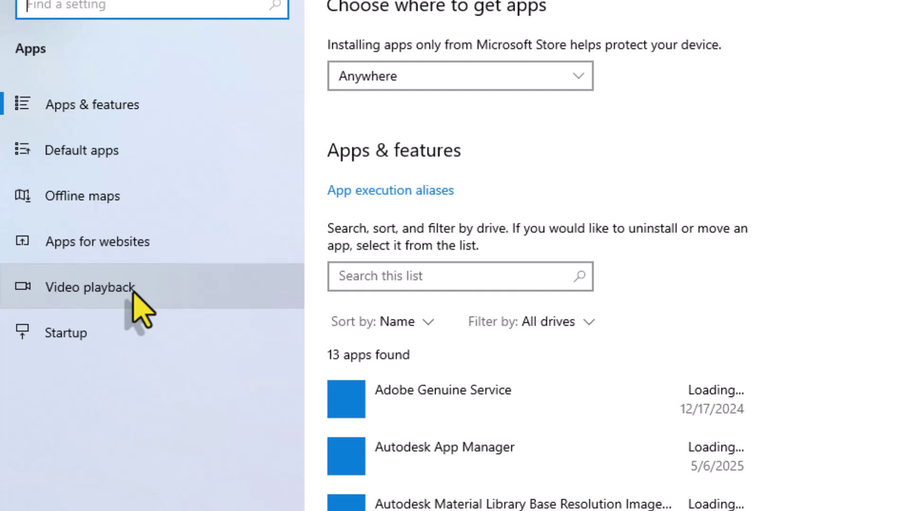
scroll(544, 277, down, 5)
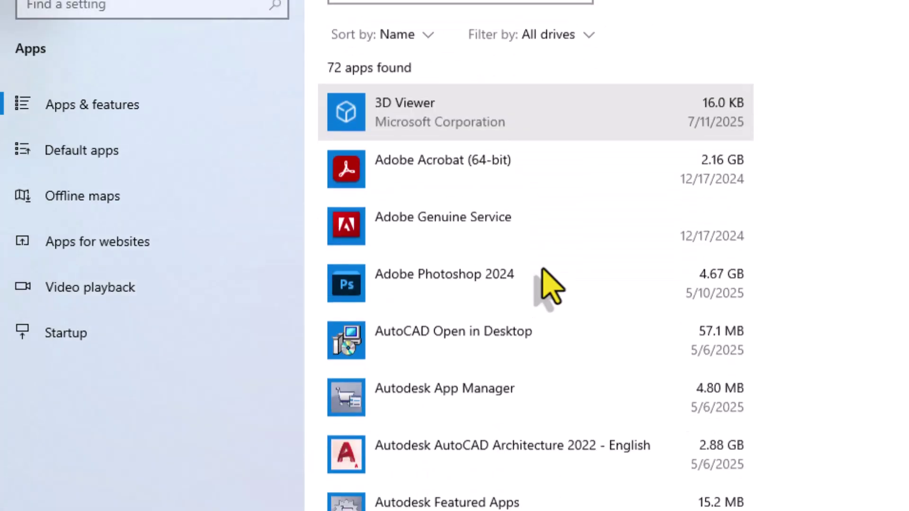
scroll(551, 287, down, 15)
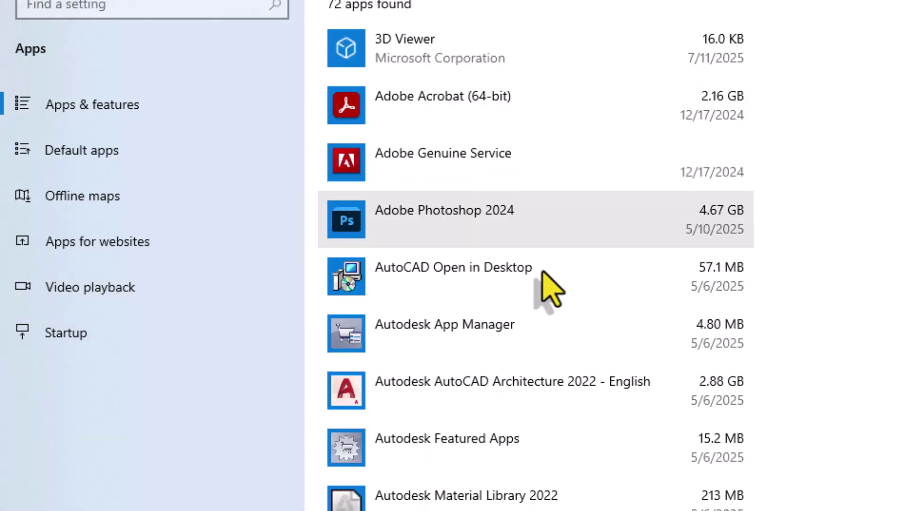
scroll(543, 276, down, 10)
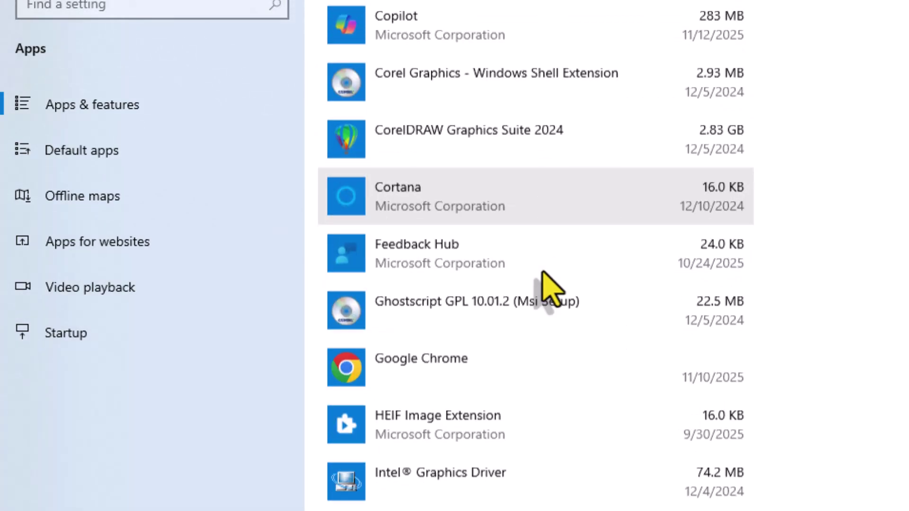
scroll(551, 289, down, 8)
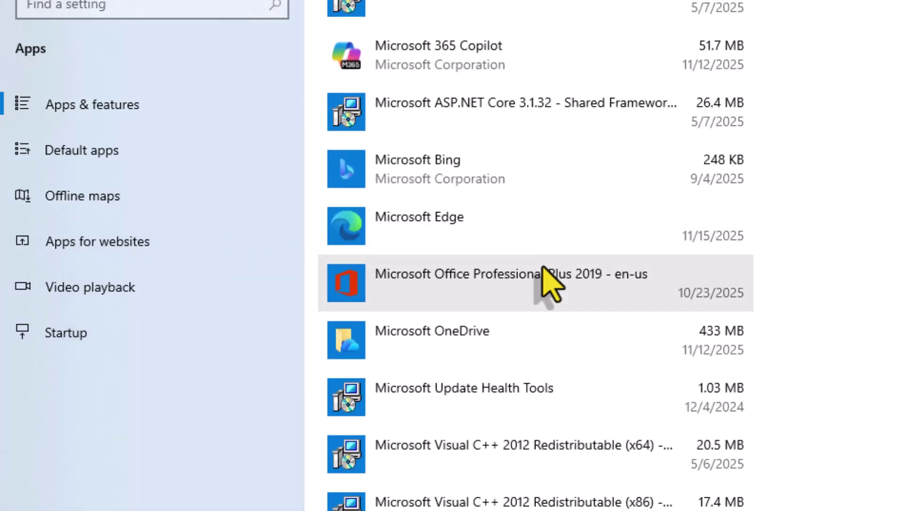
- Uninstall Microsoft Office Professional Plus 2019 - en-us, confirming both prompts and closing the completion message
click(477, 278)
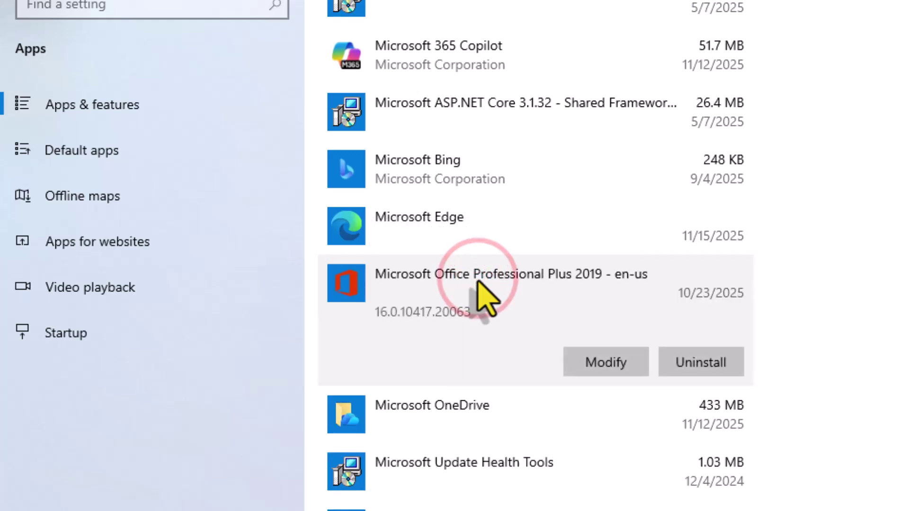
click(705, 374)
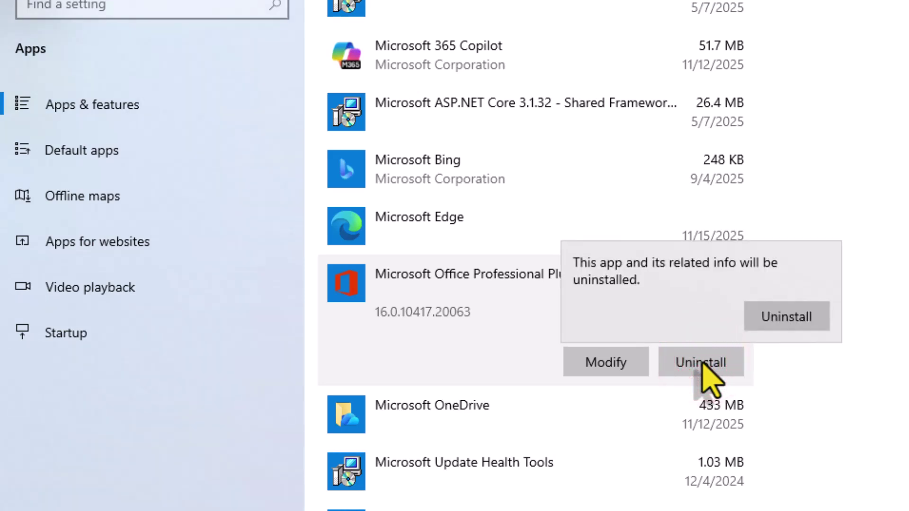
click(786, 320)
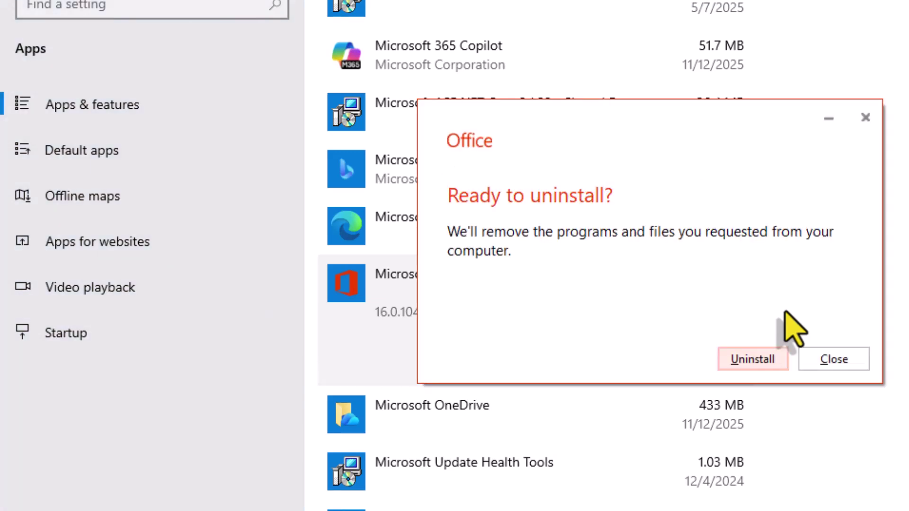
click(751, 359)
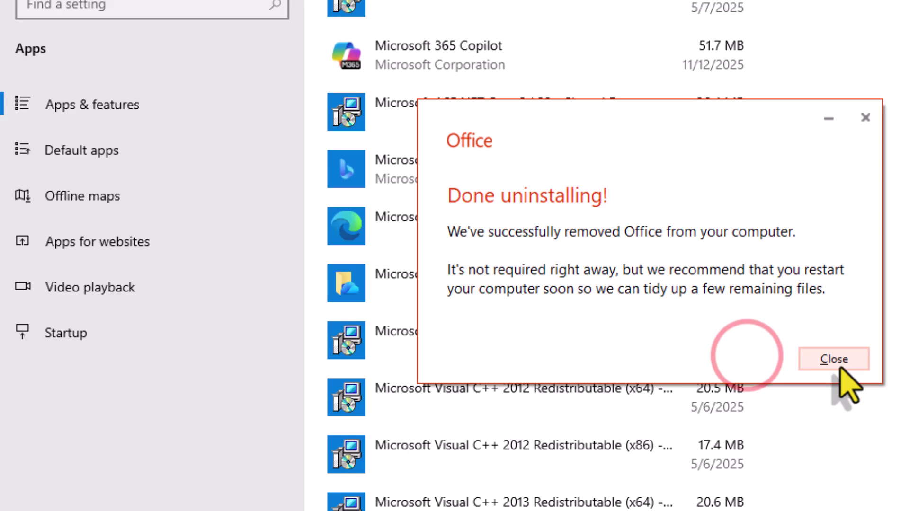
click(836, 367)
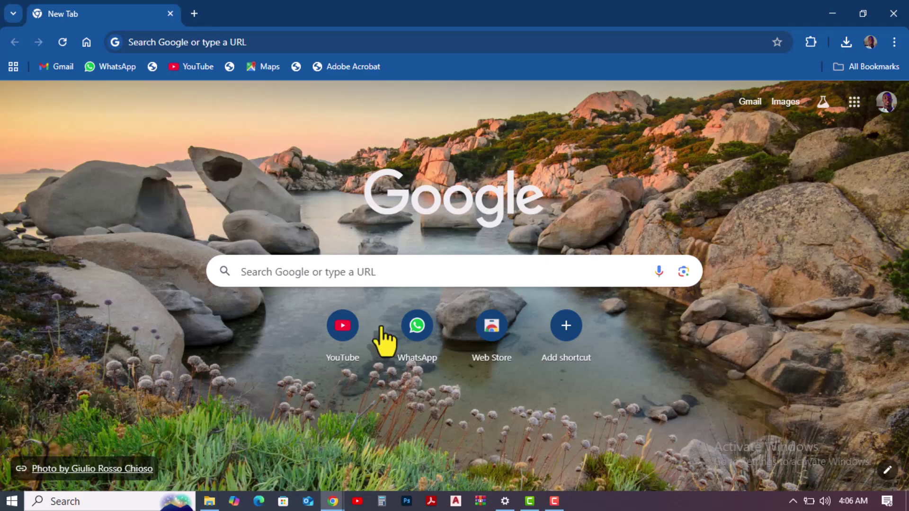
- Search Google for 'office deployment tool download' and download officedeploymenttool_19029-20278.exe from Microsoft's page
click(372, 270)
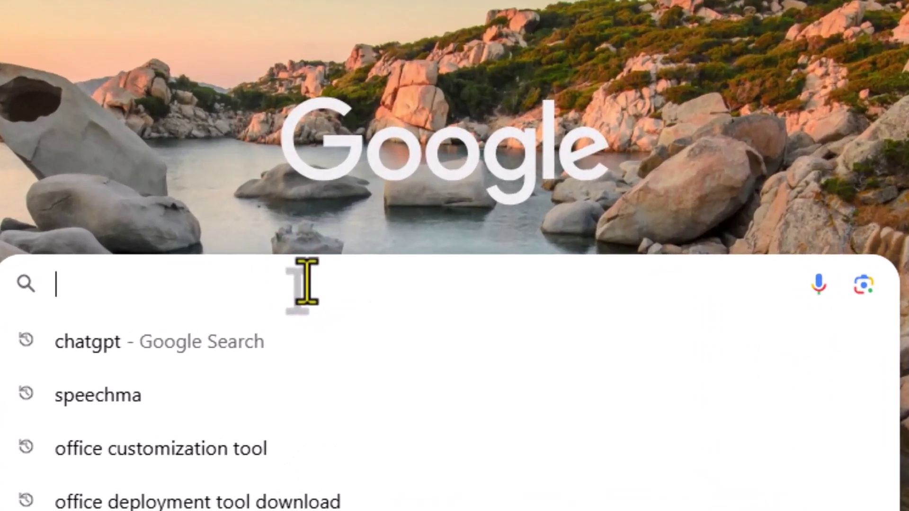
text(office deployment tool download)
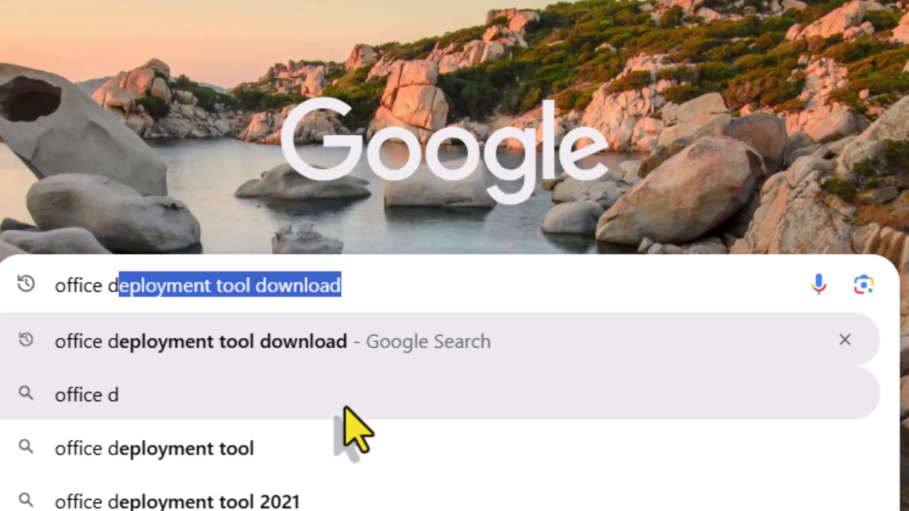
click(336, 354)
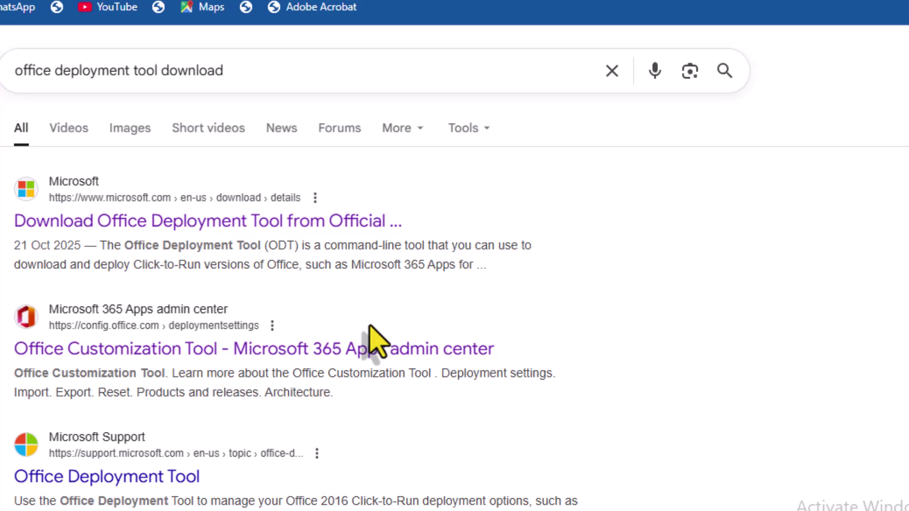
click(279, 221)
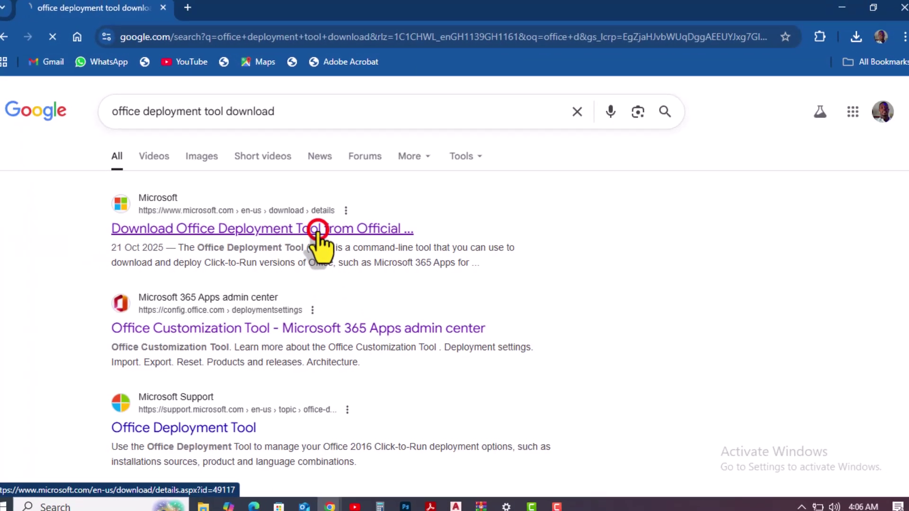
scroll(321, 233, down, 3)
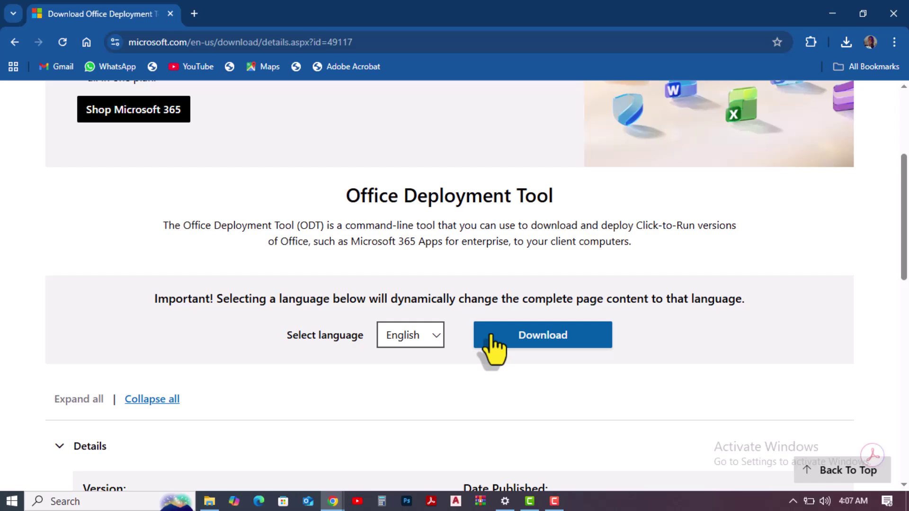
click(521, 330)
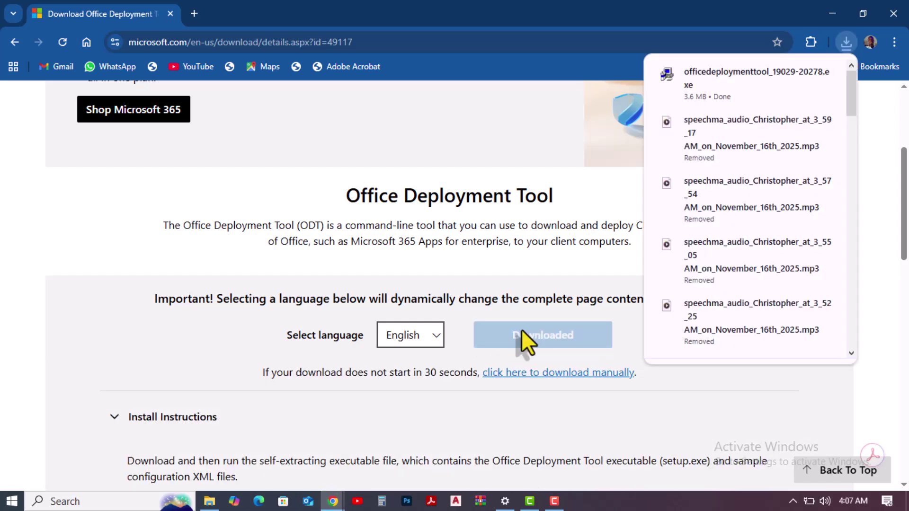
- In a new tab, search Google for 'office customization tool' and open the Microsoft 365 Apps admin center result
click(193, 14)
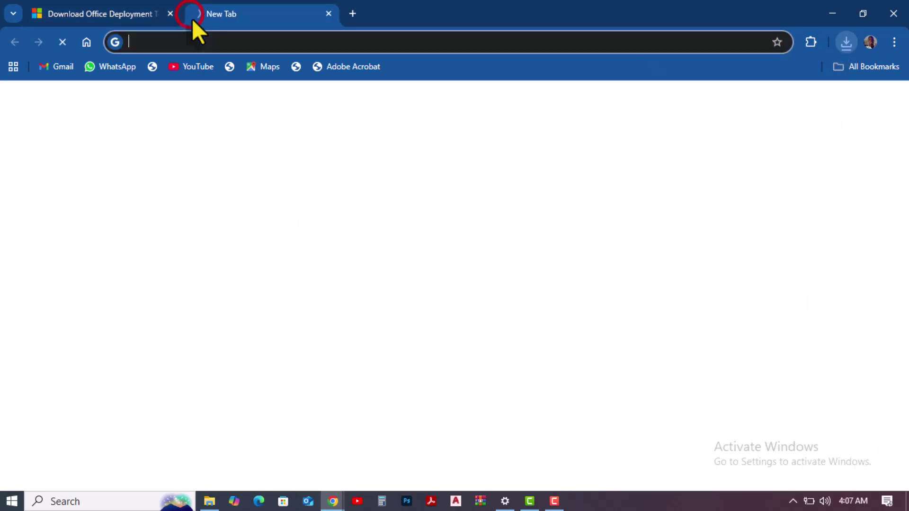
click(268, 271)
text(office deployment tool download)
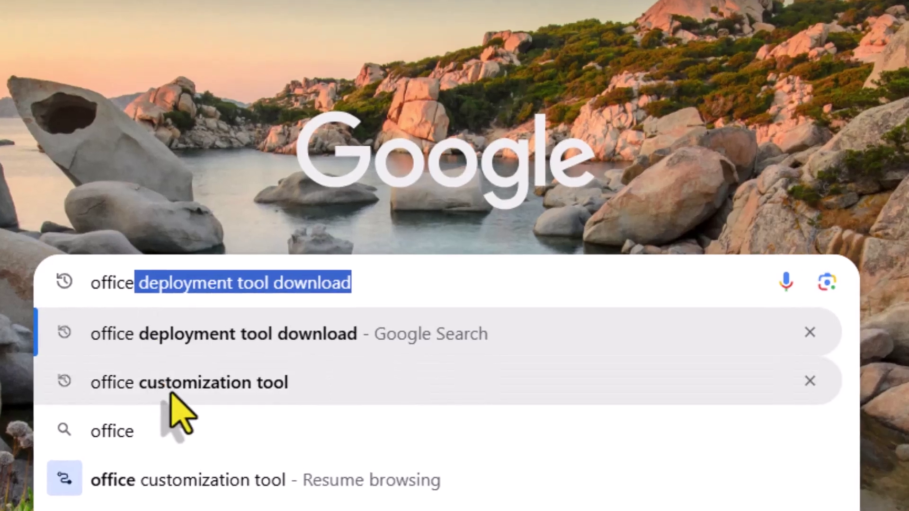
click(171, 396)
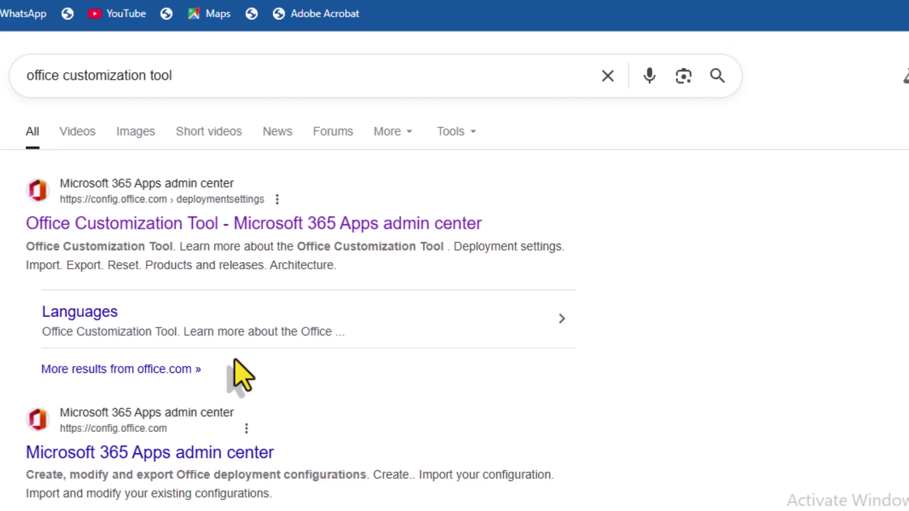
scroll(239, 375, down, 2)
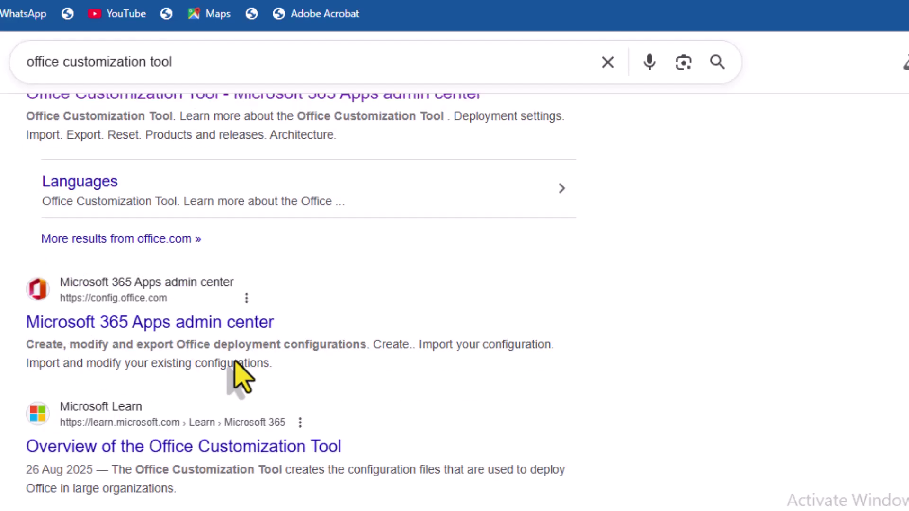
scroll(37, 259, up, 2)
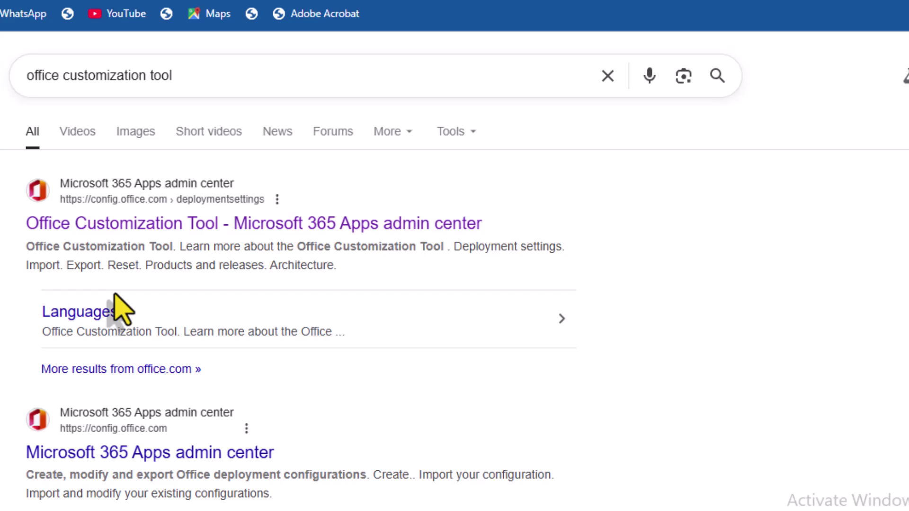
scroll(122, 310, down, 2)
scroll(122, 310, up, 2)
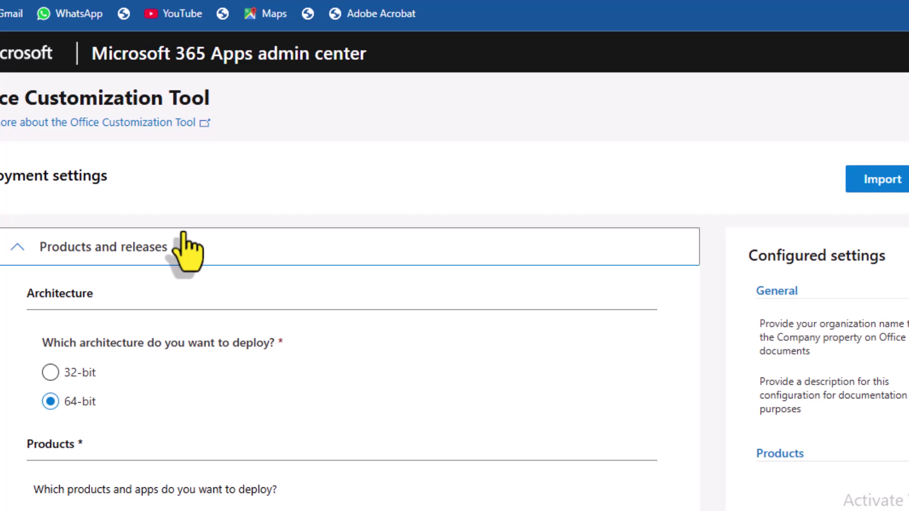
- Choose Office LTSC Professional Plus 2024 - Volume License as the Office suite product
scroll(96, 476, down, 2)
click(96, 483)
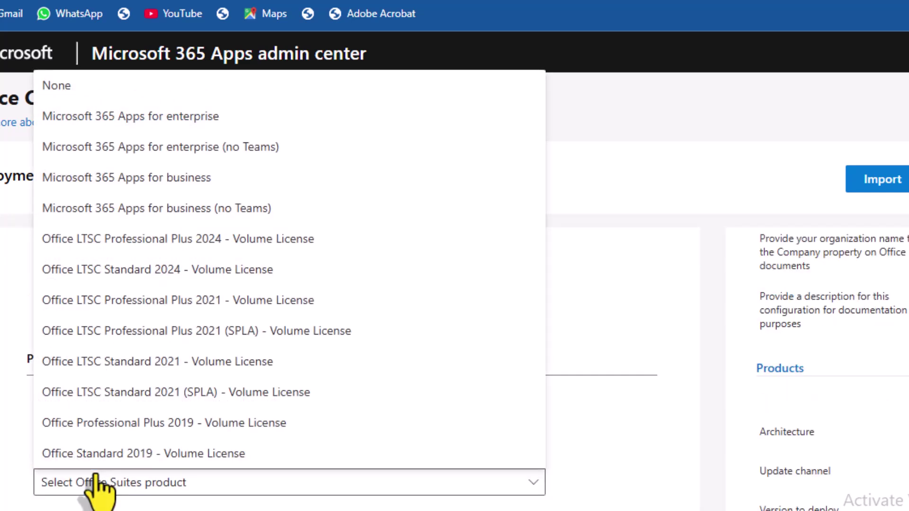
click(147, 239)
- Exclude OneNote, Outlook (classic) and OneDrive Desktop from the deployment
scroll(187, 335, down, 5)
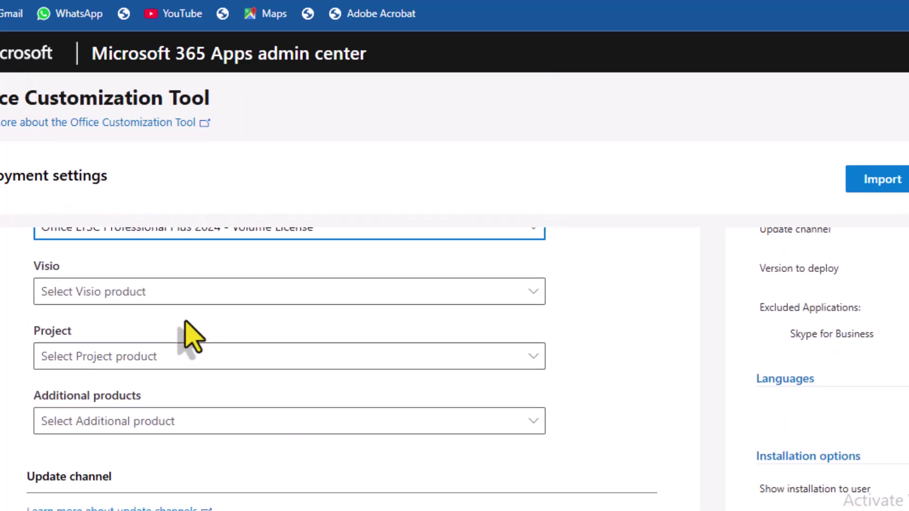
scroll(185, 321, down, 10)
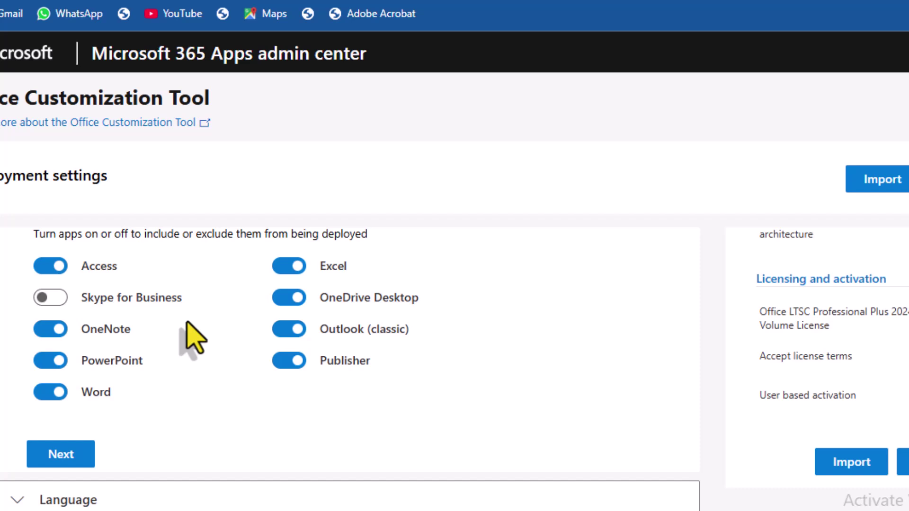
scroll(189, 336, up, 2)
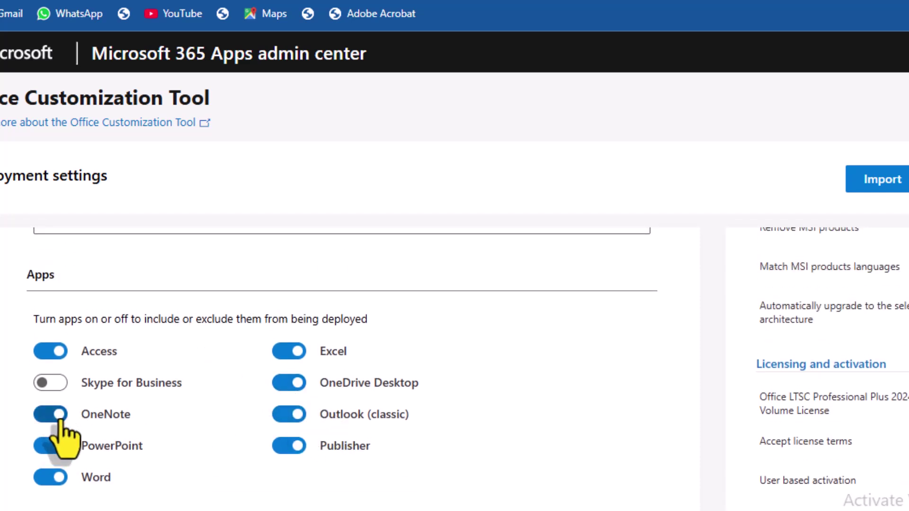
click(60, 417)
click(314, 415)
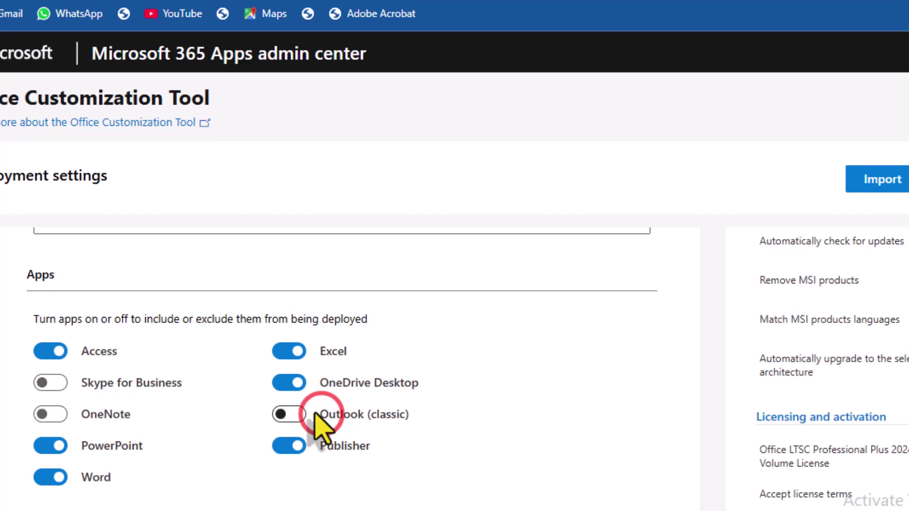
click(294, 382)
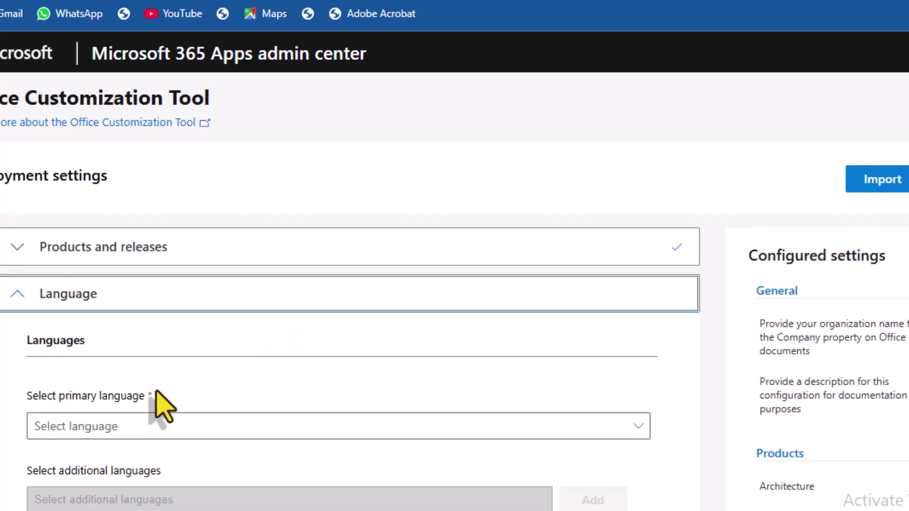
- Set English (United Kingdom) as the primary language and expand the Application preferences section
click(152, 426)
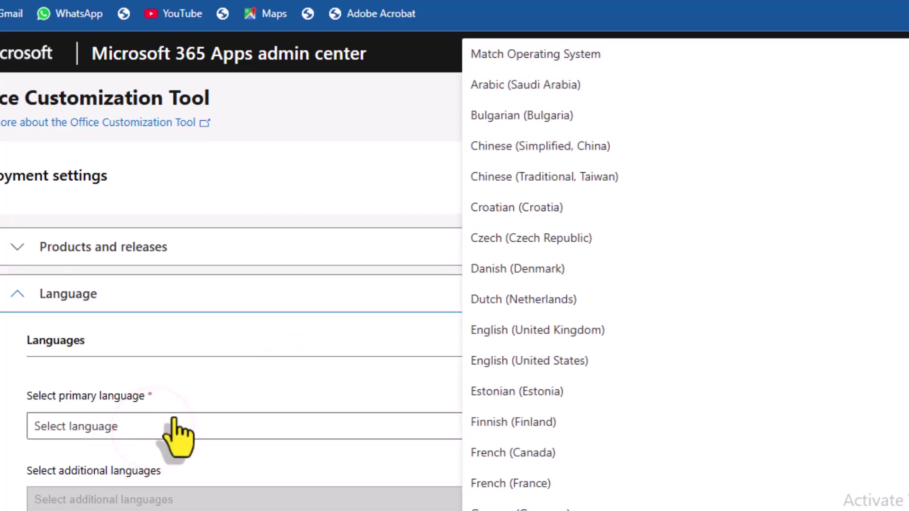
click(521, 330)
scroll(365, 400, down, 10)
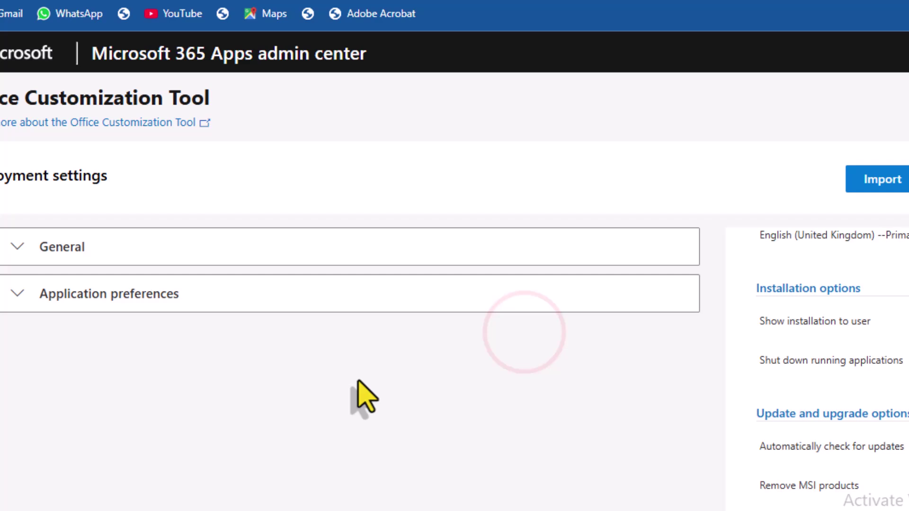
click(253, 380)
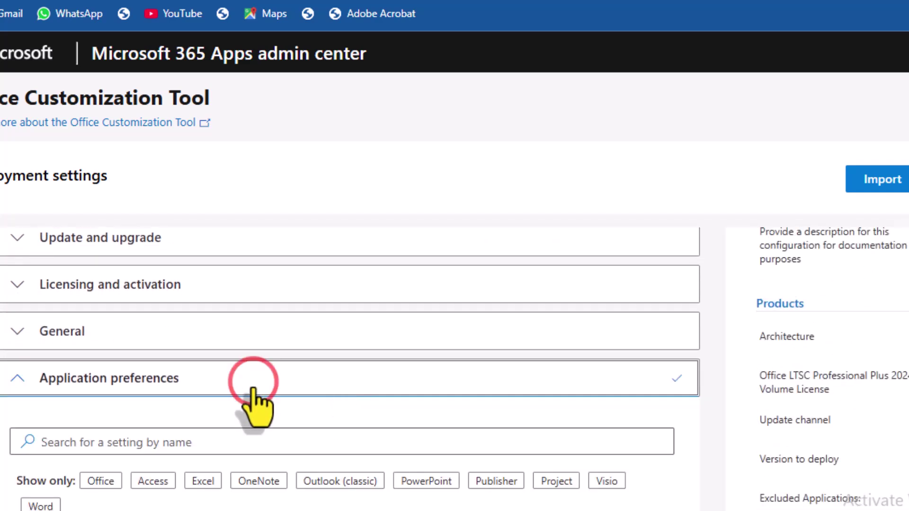
scroll(253, 391, down, 12)
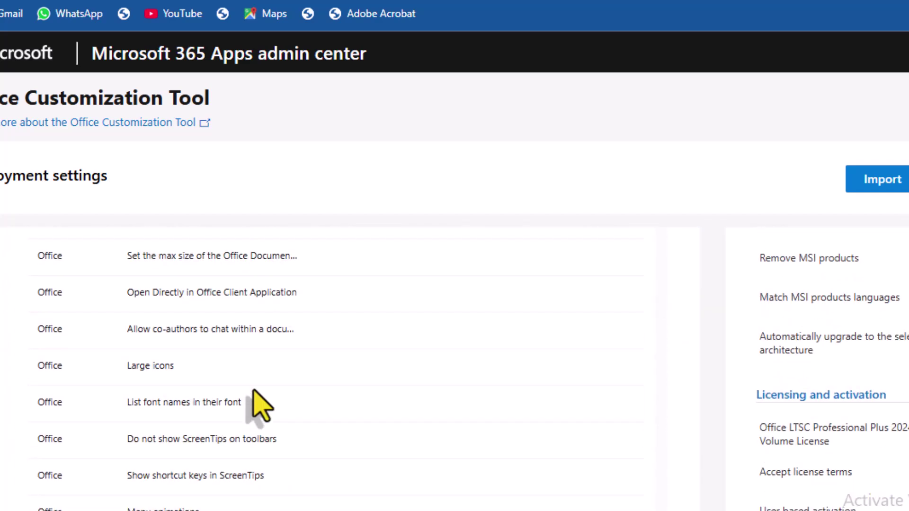
- Export the configuration with Office Open XML as default file format, accepting the license terms
scroll(259, 405, down, 2)
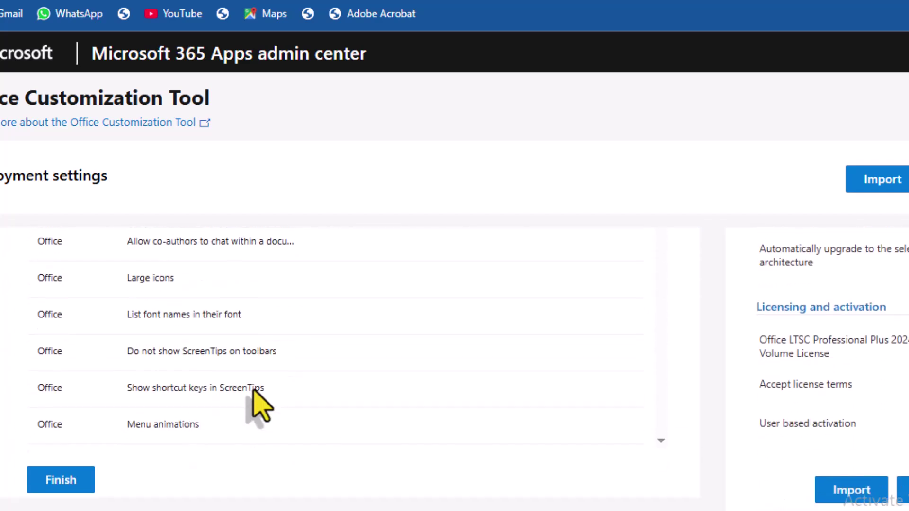
click(47, 474)
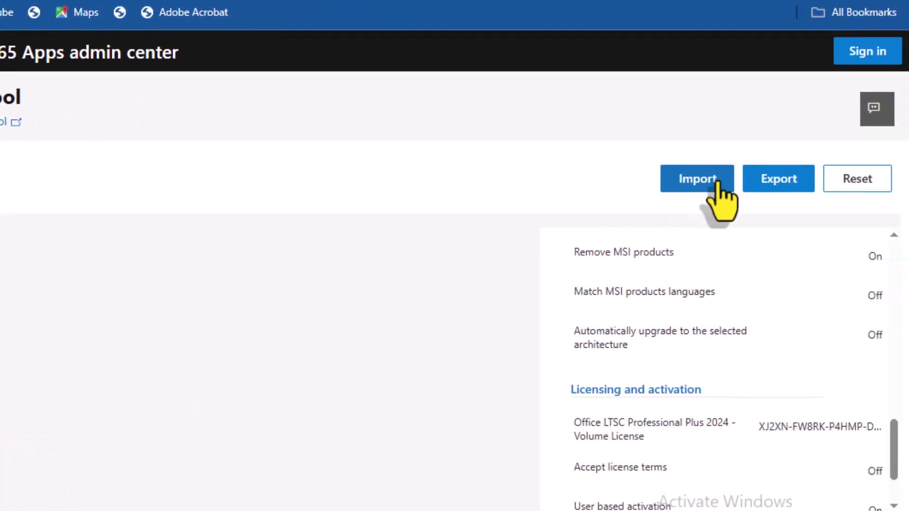
click(762, 185)
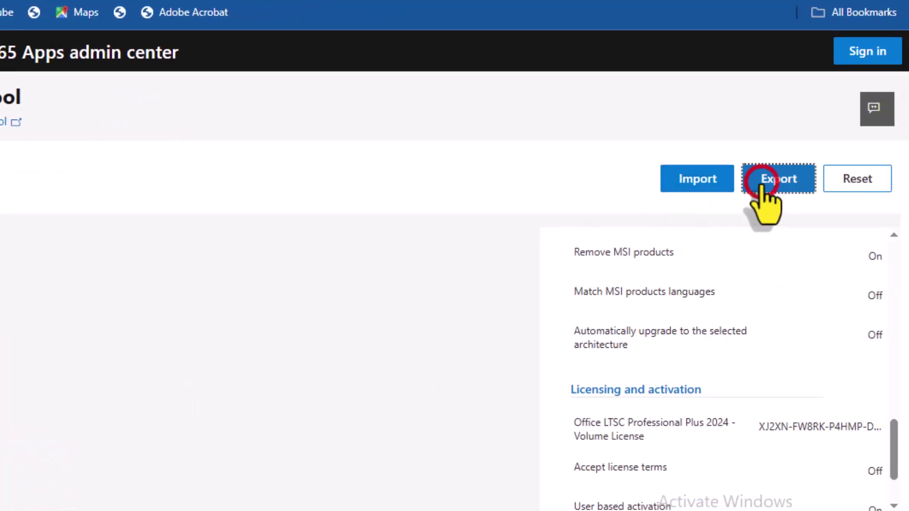
click(48, 298)
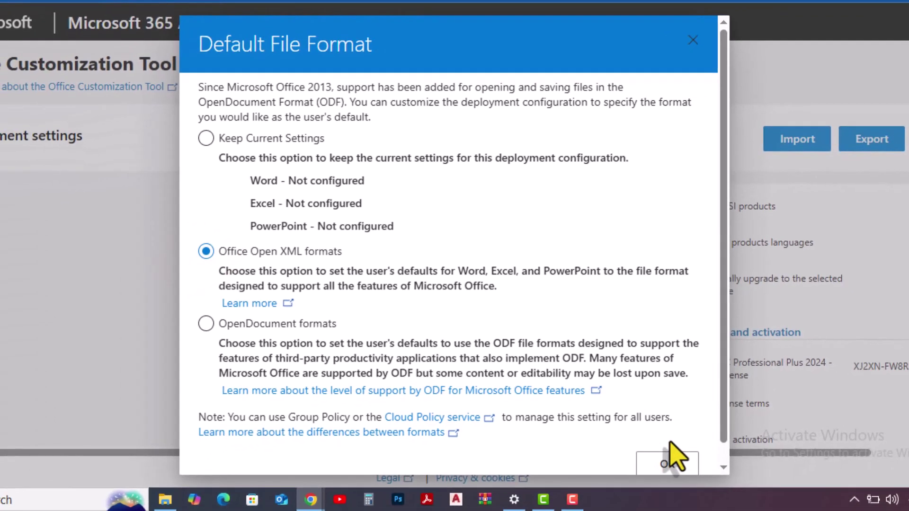
click(576, 510)
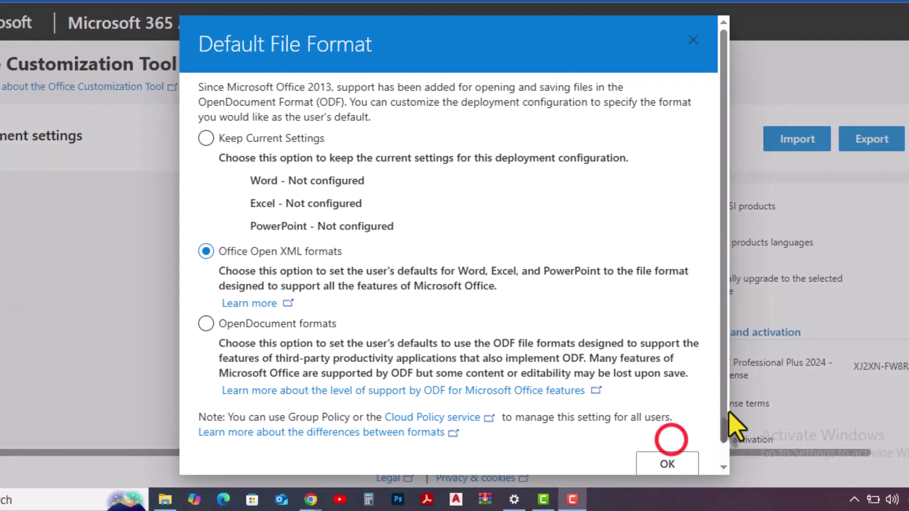
click(487, 307)
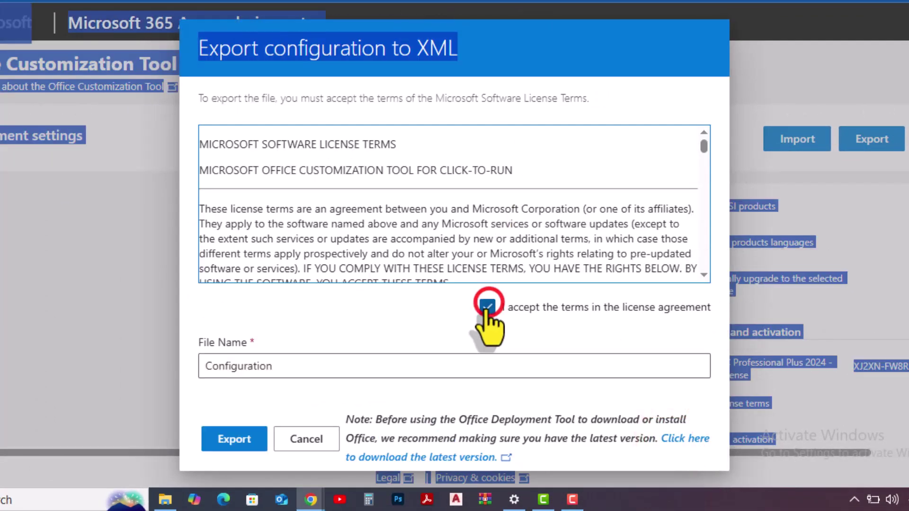
click(227, 435)
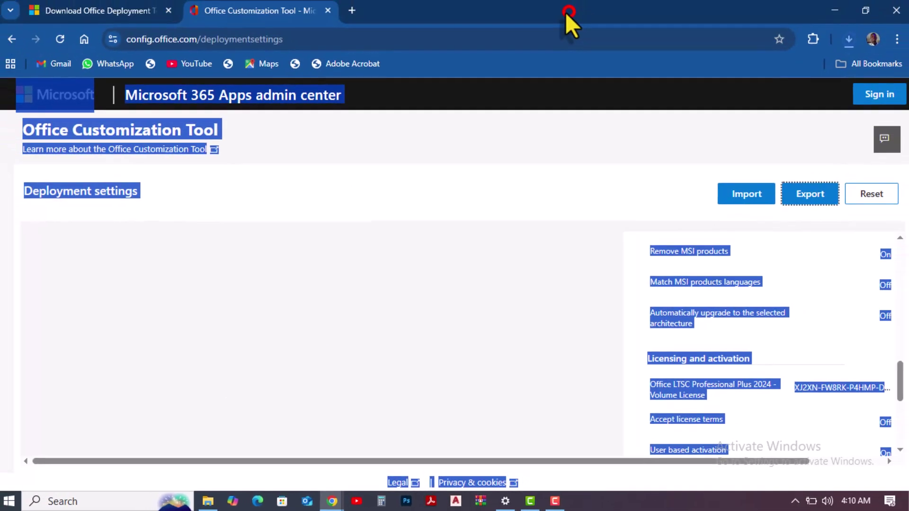
click(498, 238)
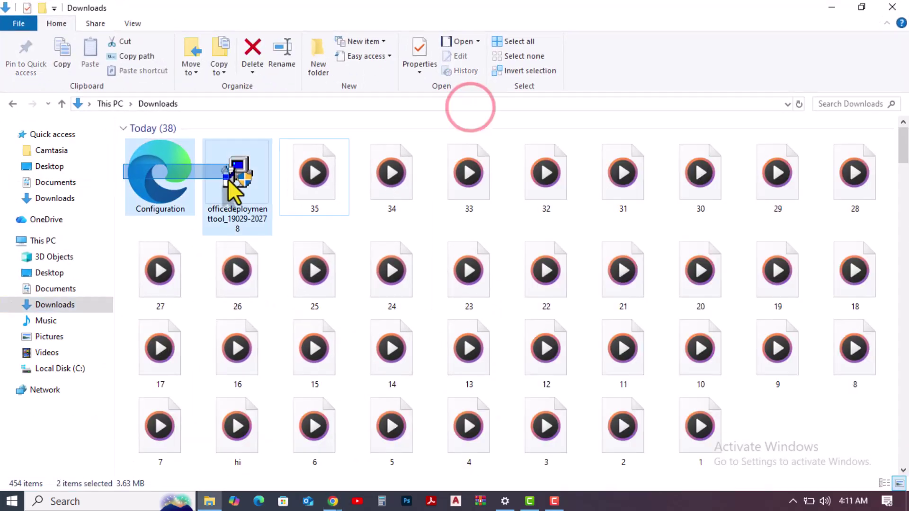
right_click(231, 182)
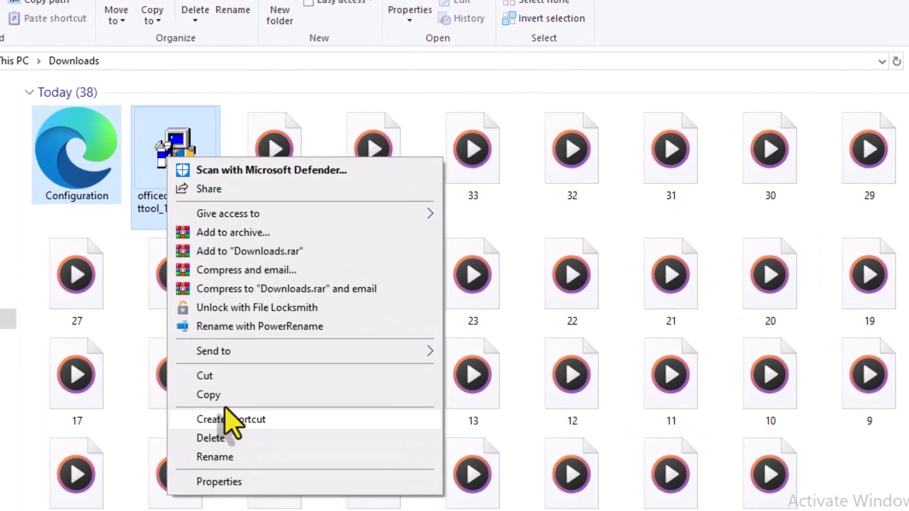
click(226, 393)
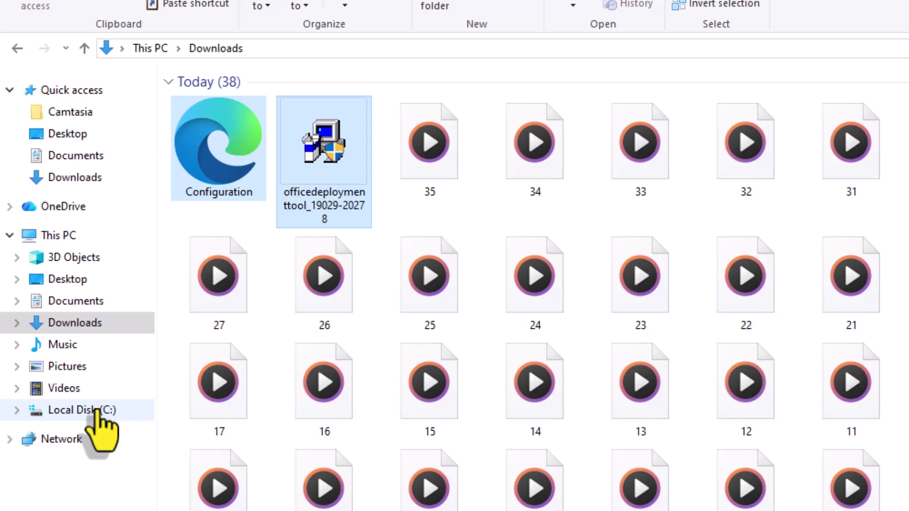
- Create a new folder named OFFICE 2024 on Local Disk (C:)
click(97, 408)
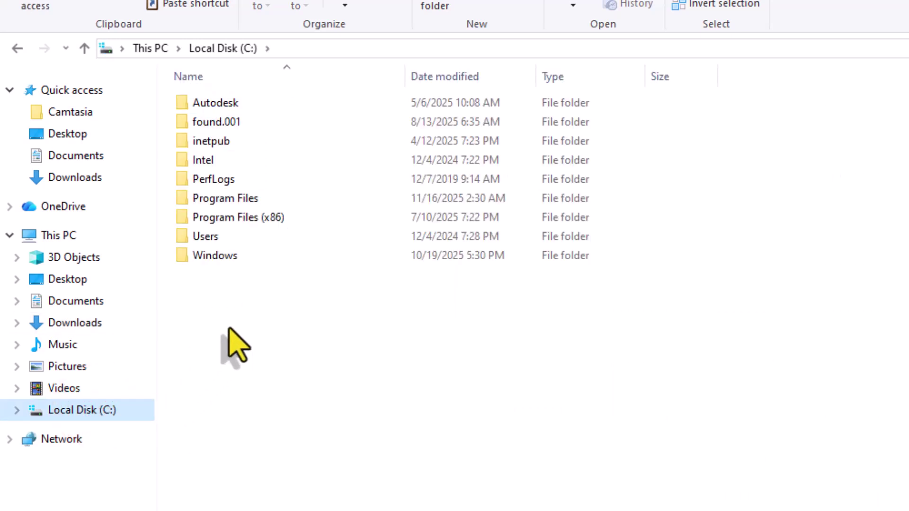
right_click(229, 329)
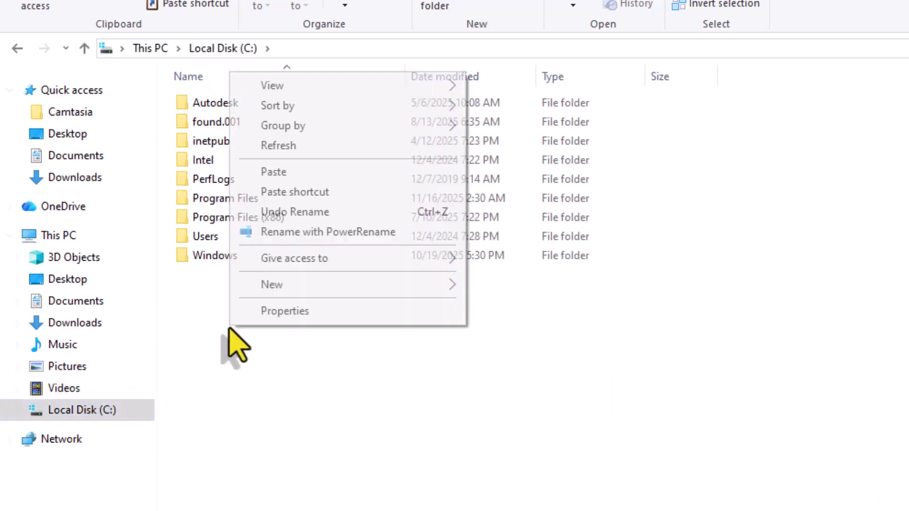
click(289, 284)
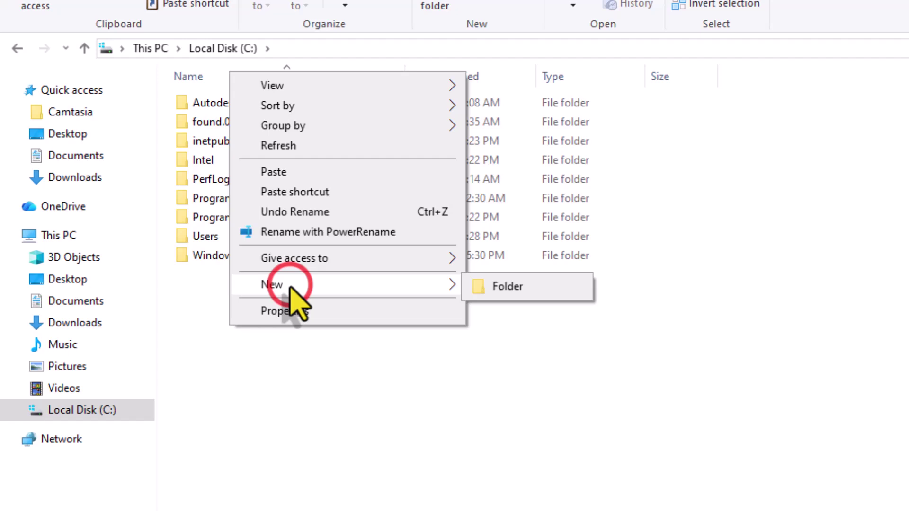
click(543, 285)
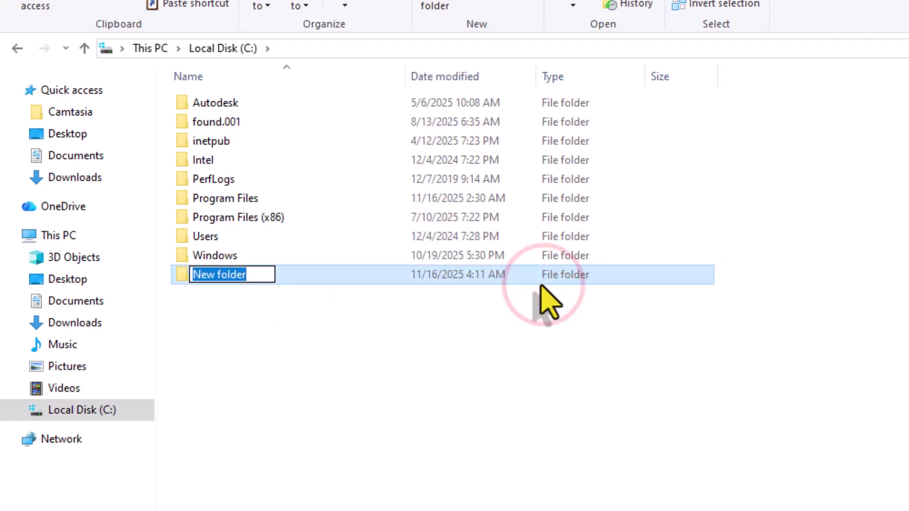
text(OFF)
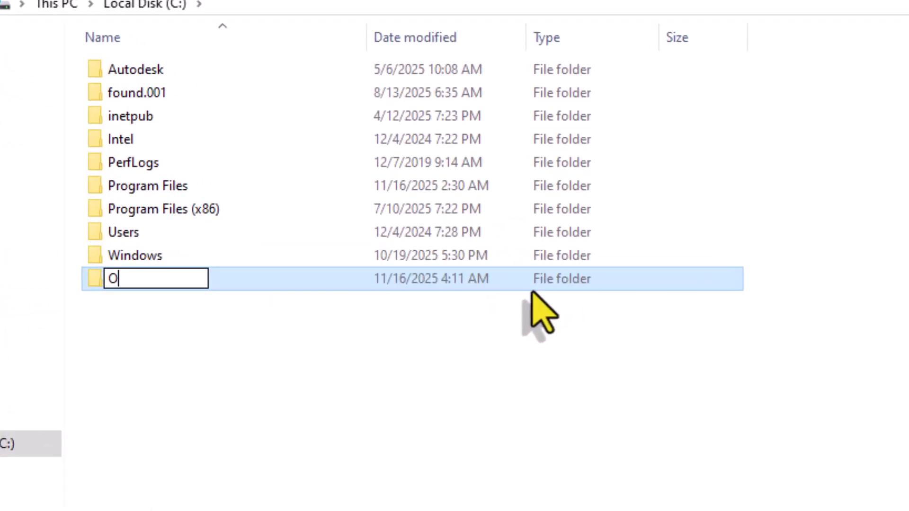
text(ICE 2024)
key(Return)
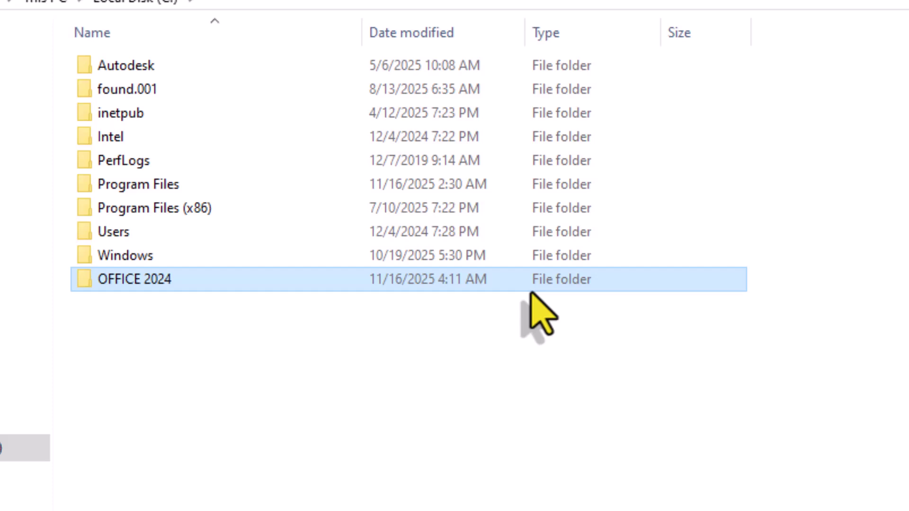
- Paste the Configuration file and deployment tool into the OFFICE 2024 folder
double_click(530, 289)
right_click(374, 282)
click(432, 435)
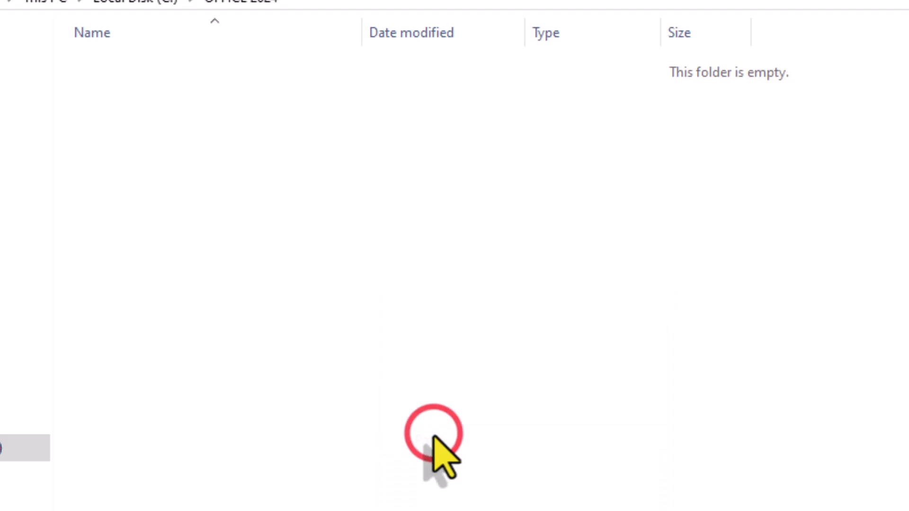
- Run the Office Deployment Tool and accept its license terms
click(303, 396)
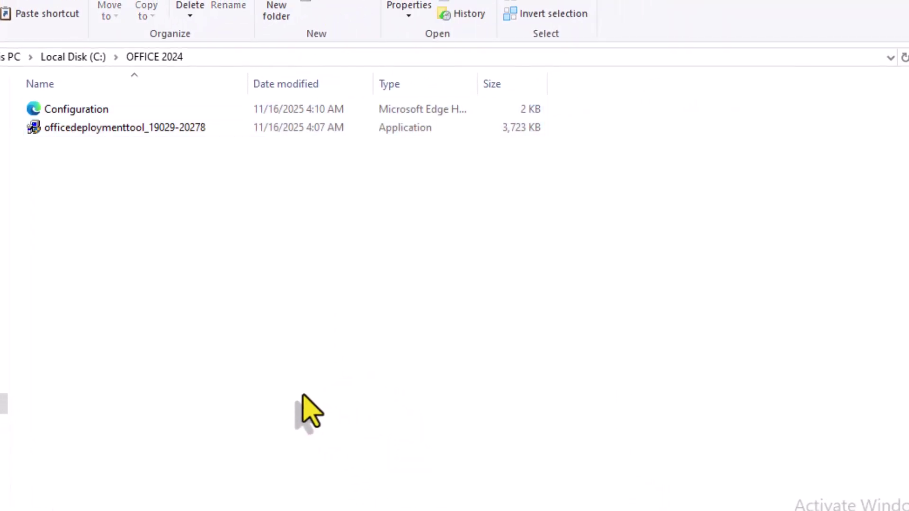
right_click(114, 128)
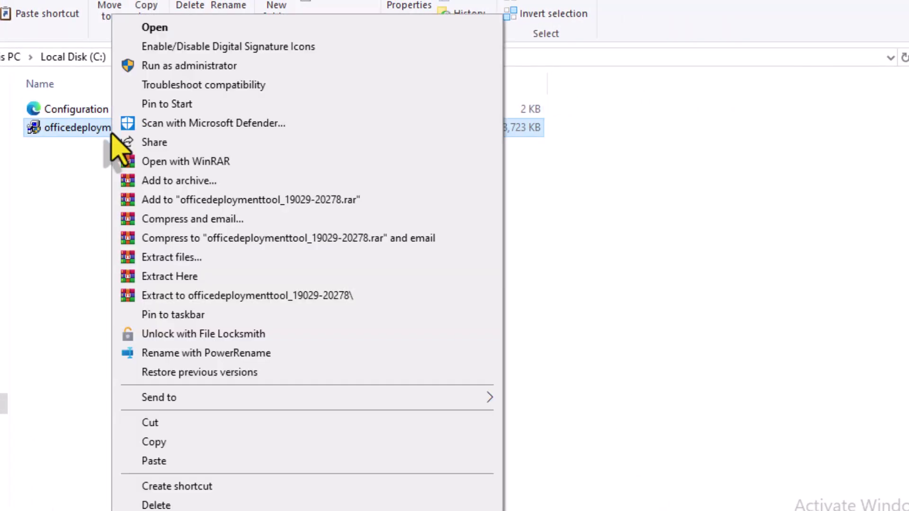
click(182, 29)
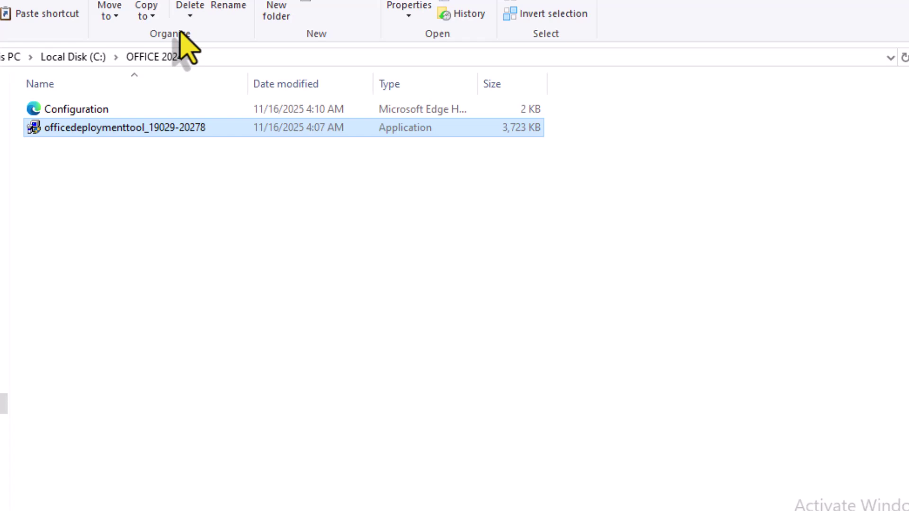
click(147, 417)
click(718, 419)
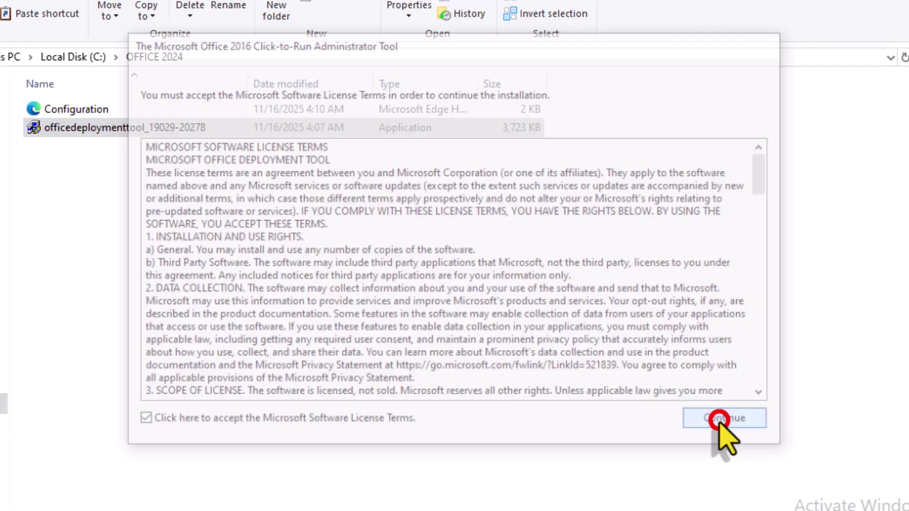
- Extract the tool's files into C:\OFFICE 2024 and copy that folder's path
click(378, 236)
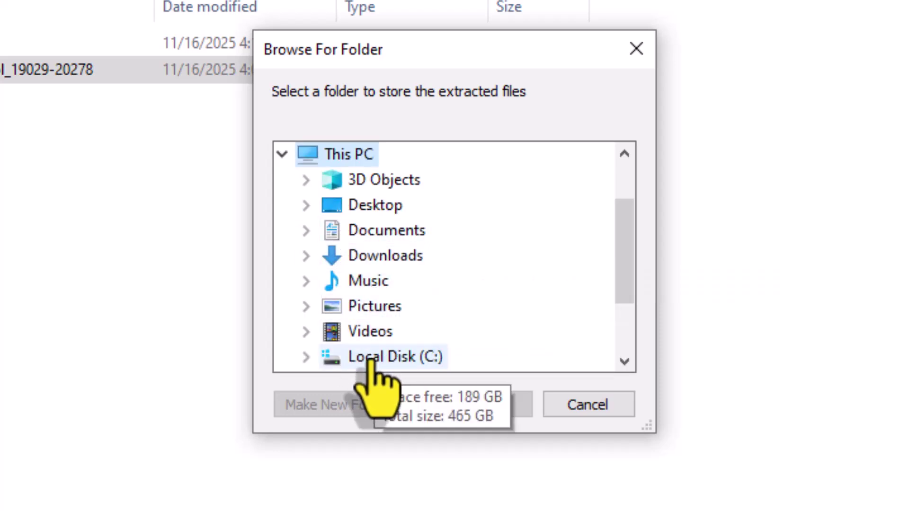
click(369, 357)
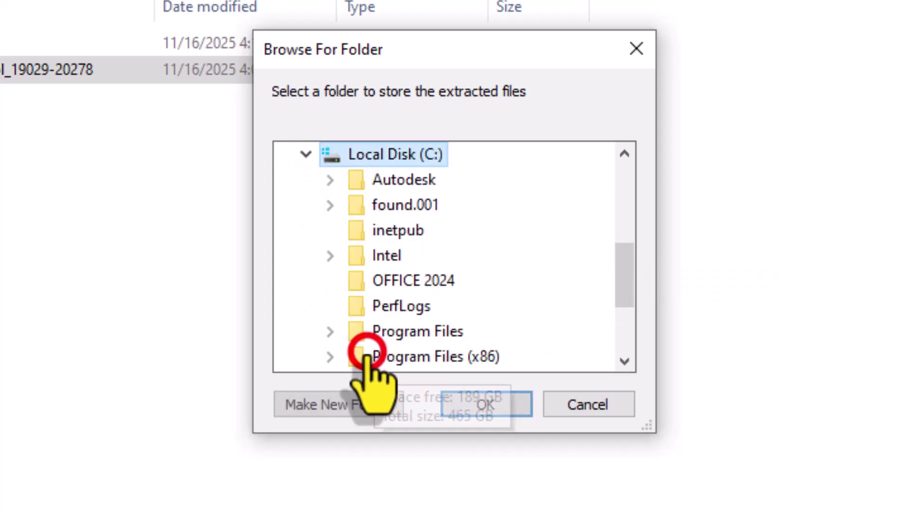
click(395, 284)
click(477, 398)
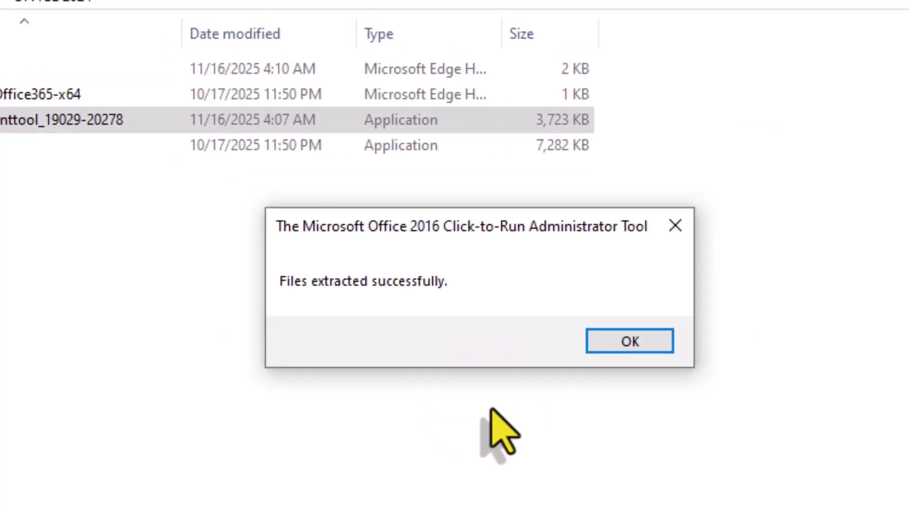
key(Return)
right_click(247, 127)
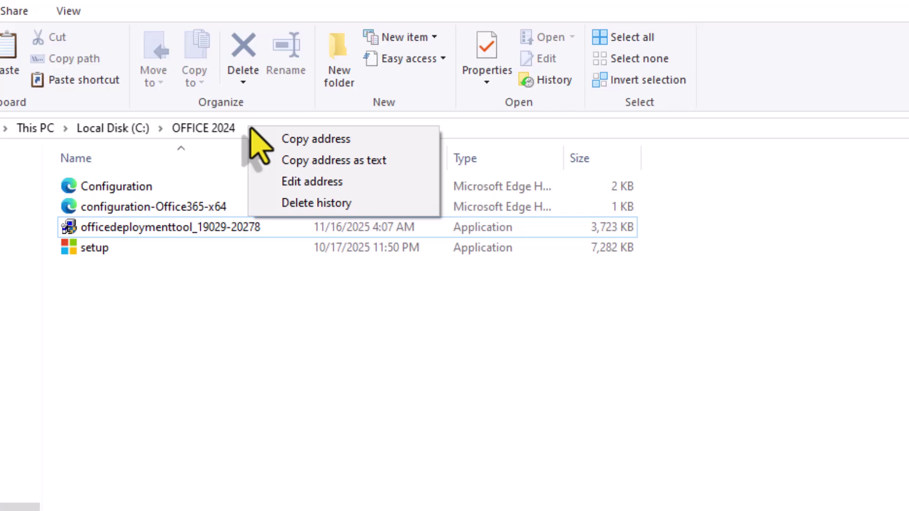
click(292, 142)
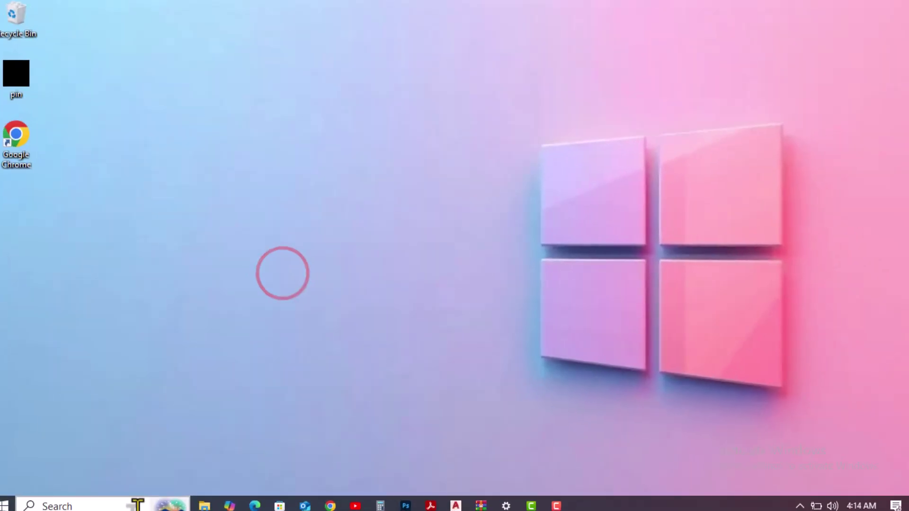
- Search for 'command' and run Command Prompt as administrator
click(128, 500)
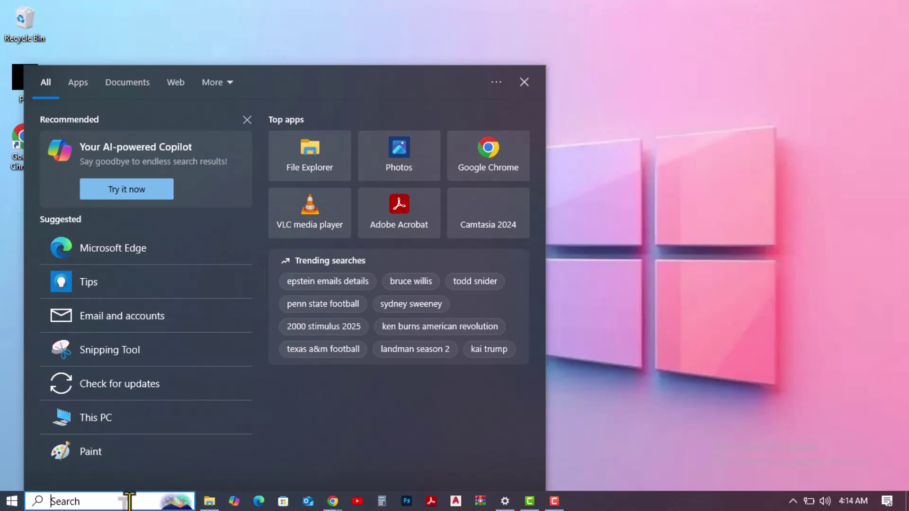
text(coMMAN)
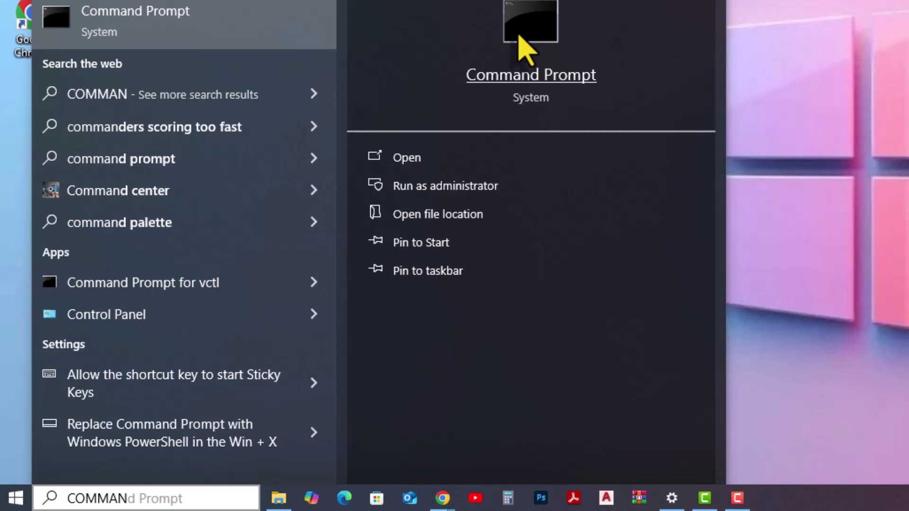
right_click(519, 34)
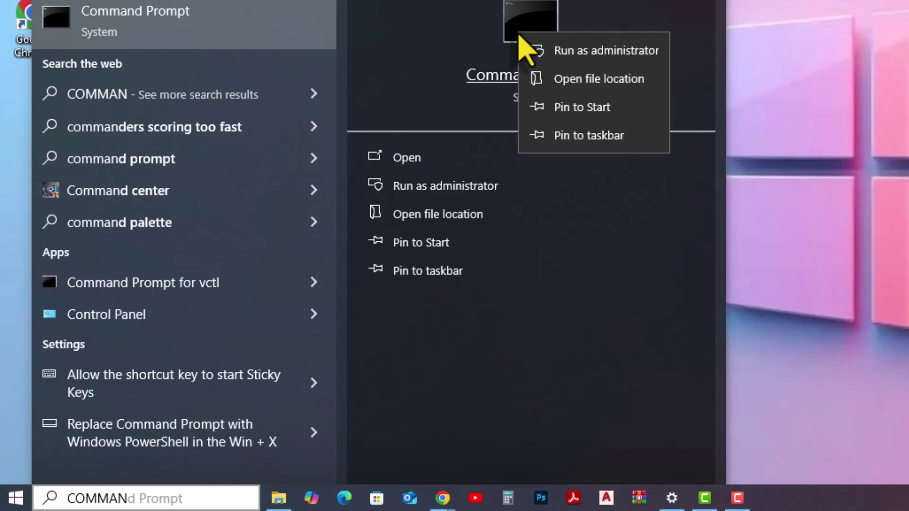
click(566, 54)
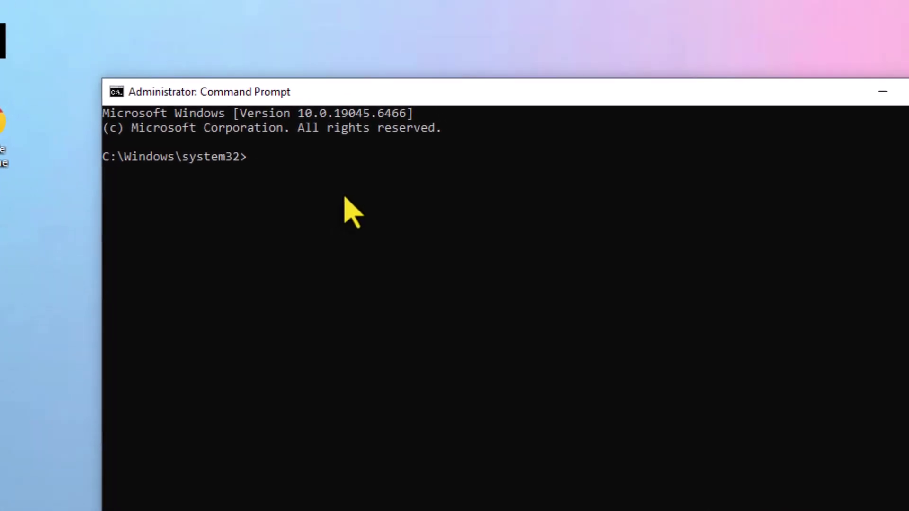
- From C:\OFFICE 2024, run setup.exe /configure configuration.xml and close the finished installer
text(CD C:\OFFICE 2024)
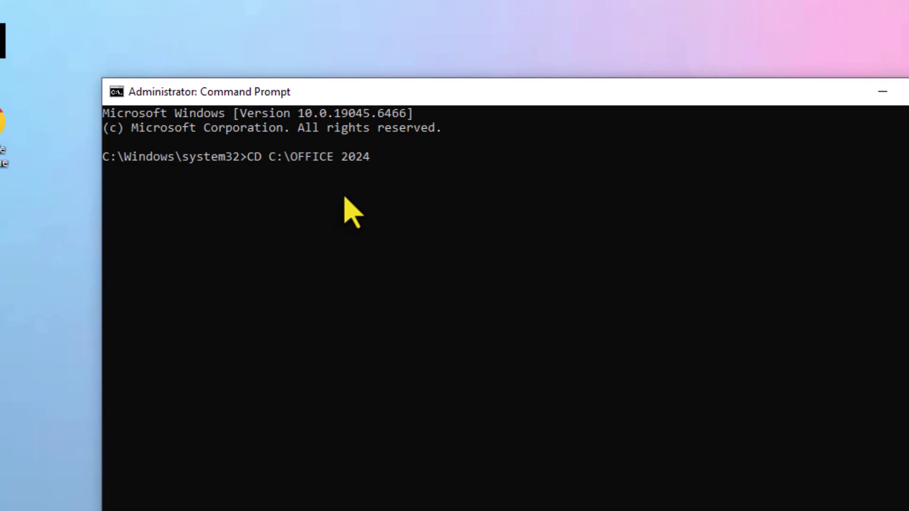
key(Return)
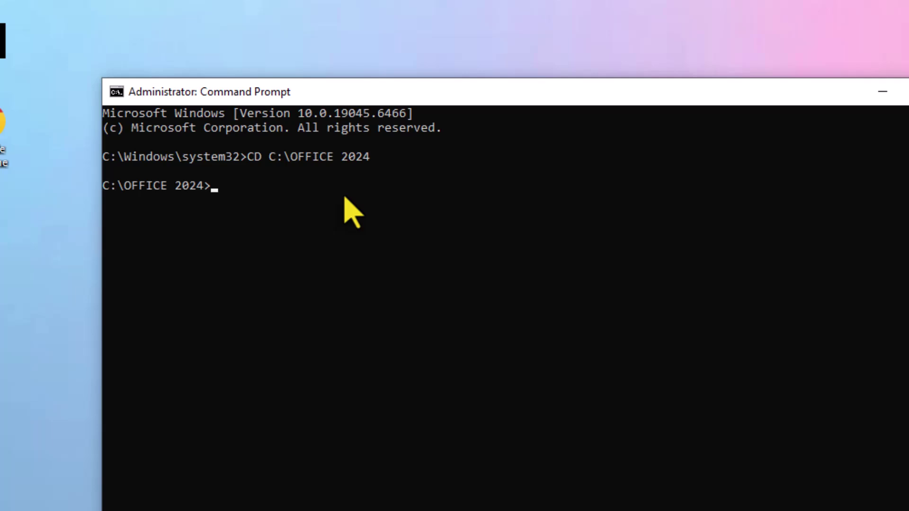
key(ctrl+v)
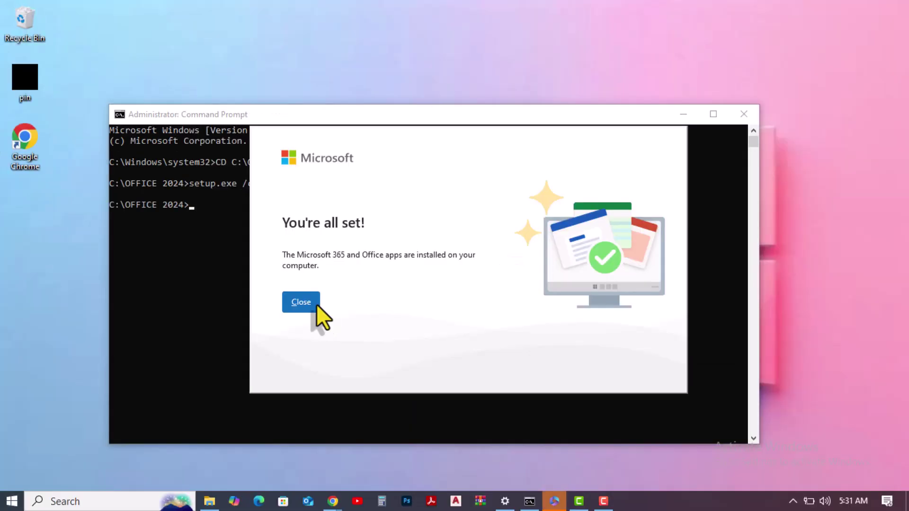
click(316, 304)
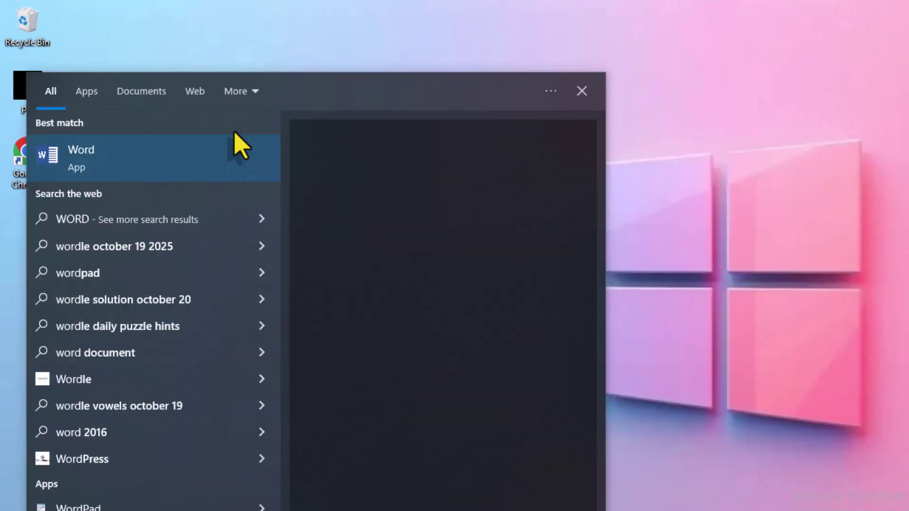
- Launch Word from the search results and start a blank Document1
click(218, 172)
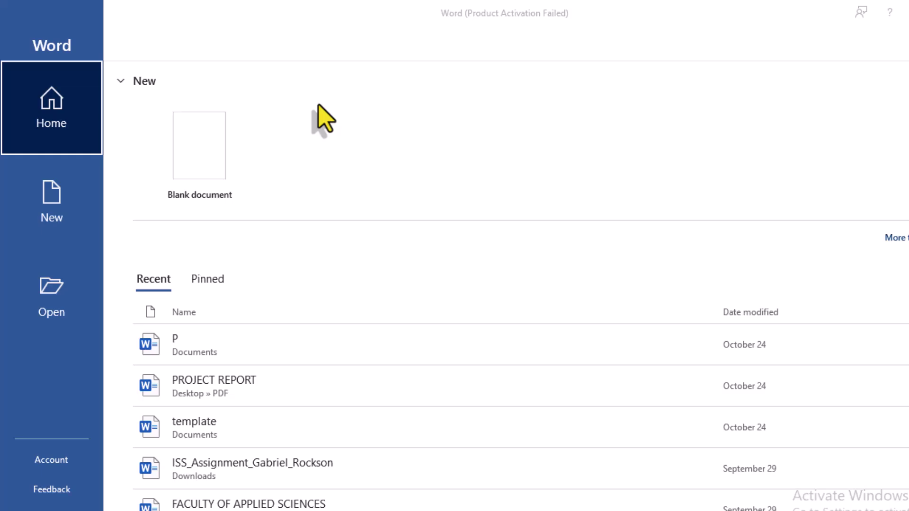
key(Escape)
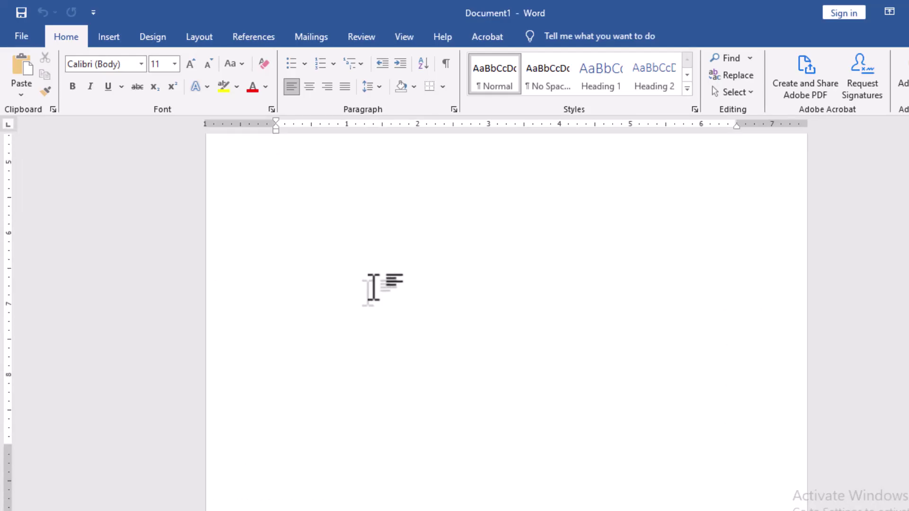
key(ctrl+v)
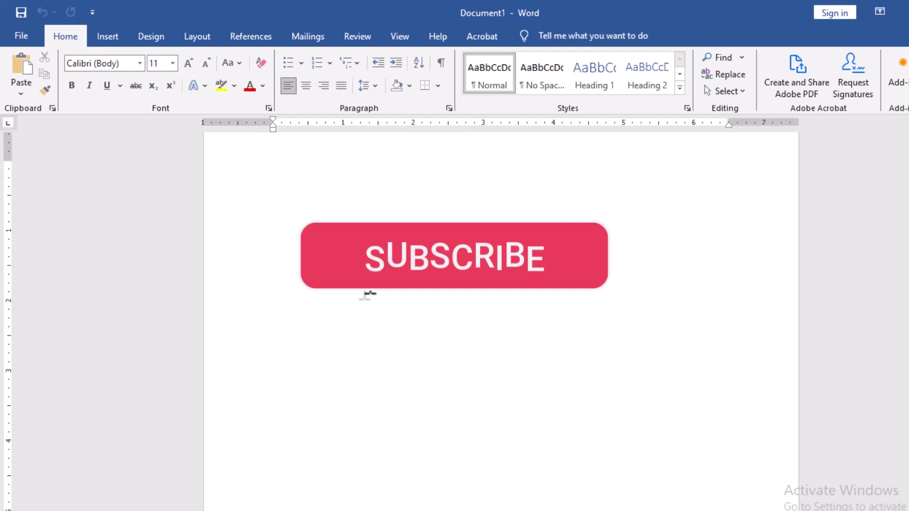